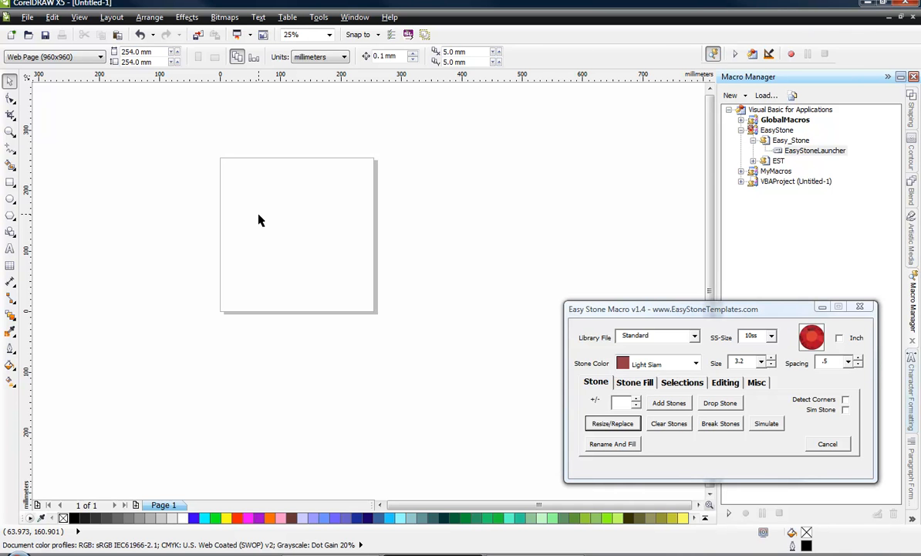
- Add the artistic text "EASY STONE" inside the page
{"action": "left_click", "coordinate": [8, 249]}
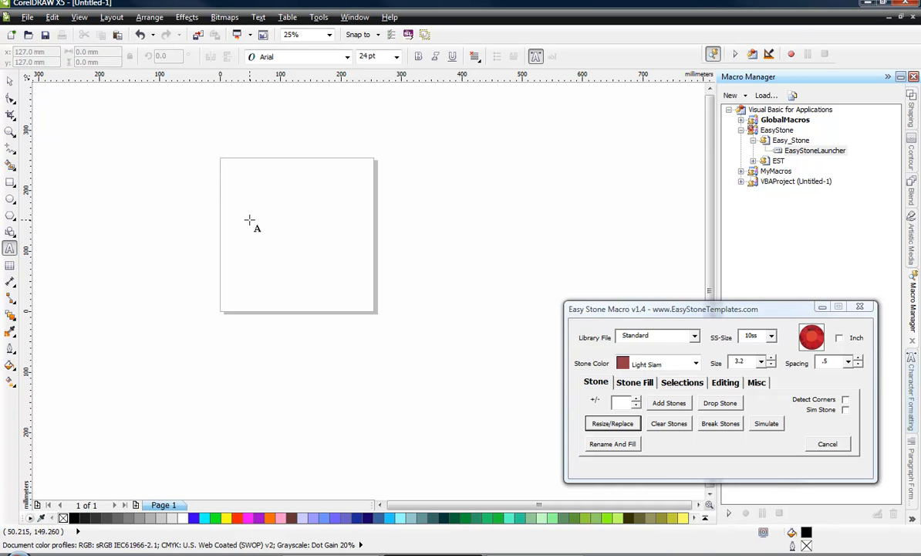
{"action": "left_click", "coordinate": [248, 221]}
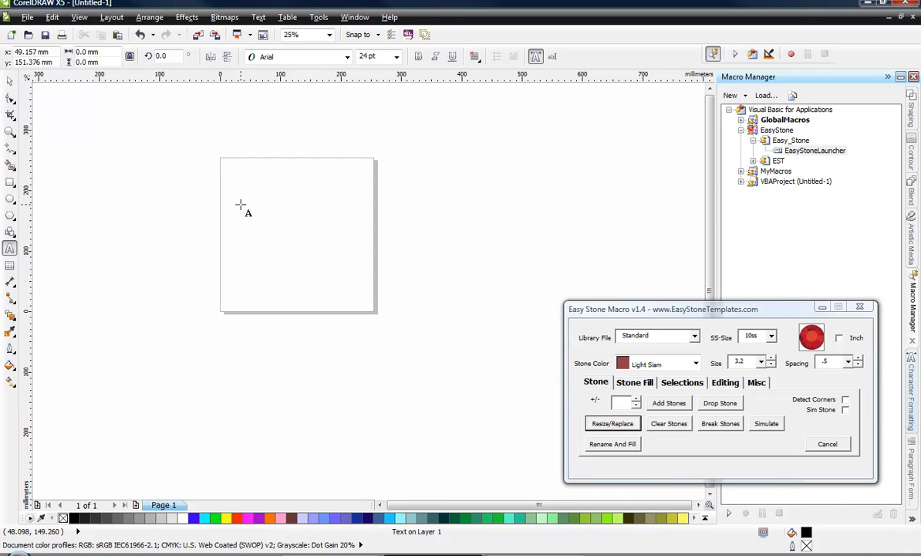
{"action": "scroll", "coordinate": [250, 222], "scroll_direction": "up", "scroll_amount": 2}
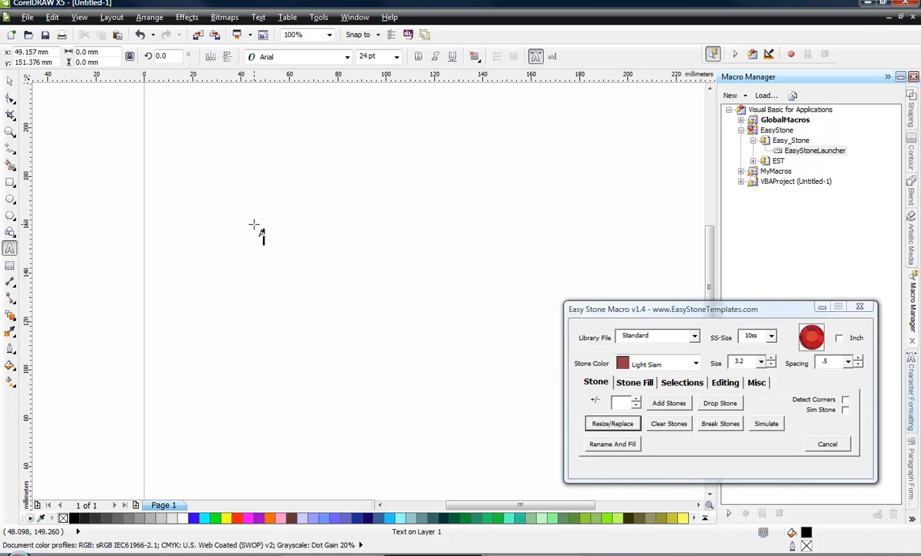
{"action": "type", "text": "EASY STON"}
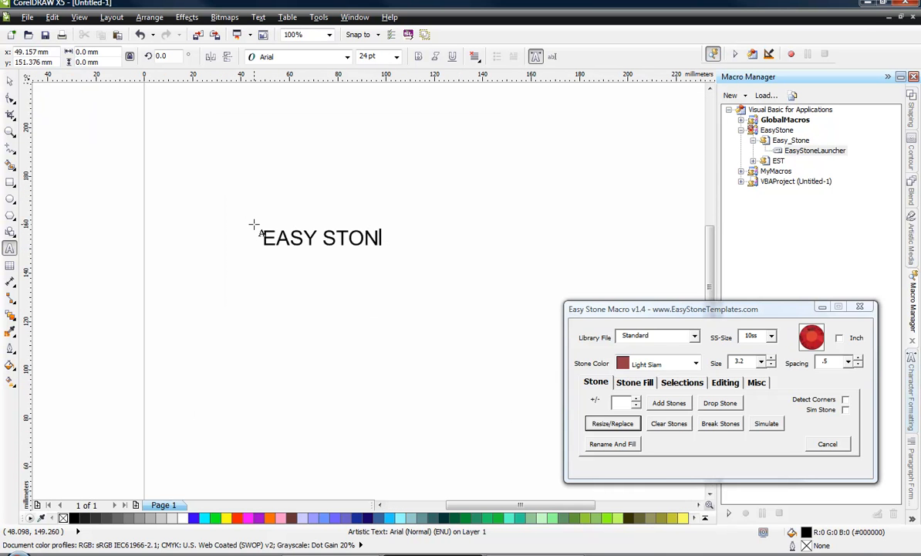
{"action": "type", "text": "E"}
{"action": "left_click", "coordinate": [11, 81]}
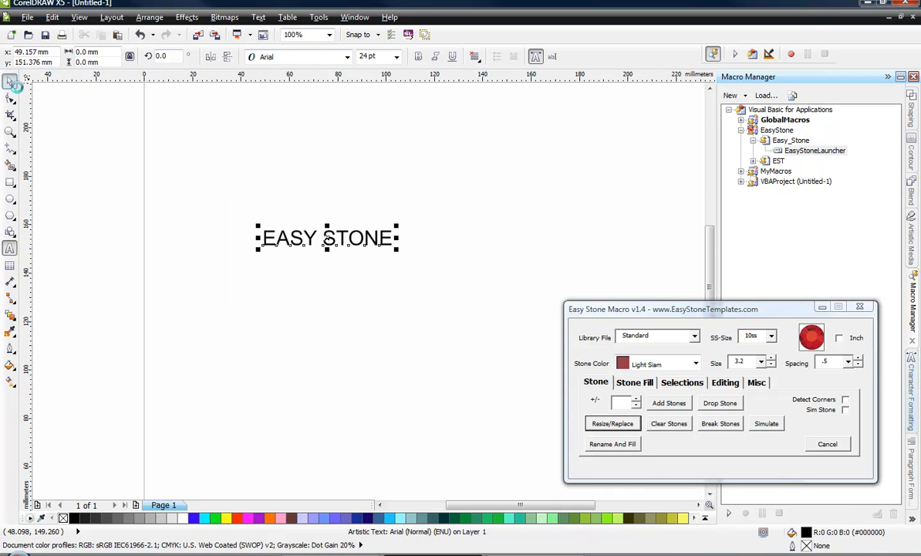
- Set the text's font to EST-RFP1-04 - 1.625 and enlarge it proportionally to about 199 mm wide
{"action": "left_click", "coordinate": [348, 57]}
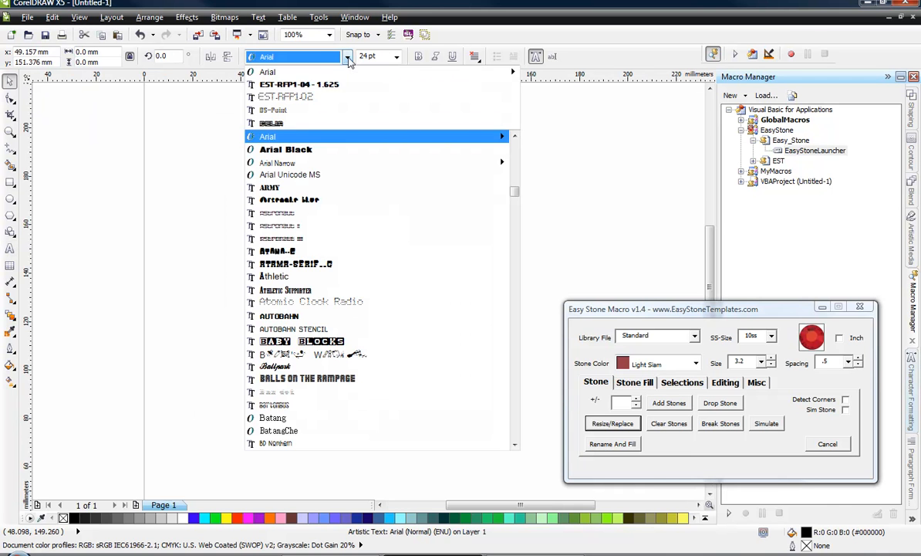
{"action": "left_click", "coordinate": [298, 81]}
{"action": "left_click", "coordinate": [312, 202]}
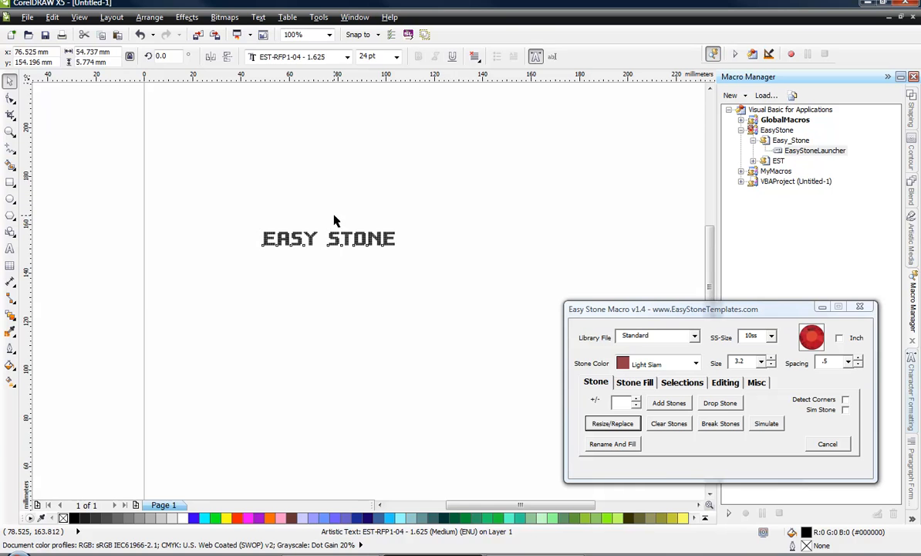
{"action": "scroll", "coordinate": [288, 183], "scroll_direction": "down", "scroll_amount": 2}
{"action": "left_click", "coordinate": [333, 212]}
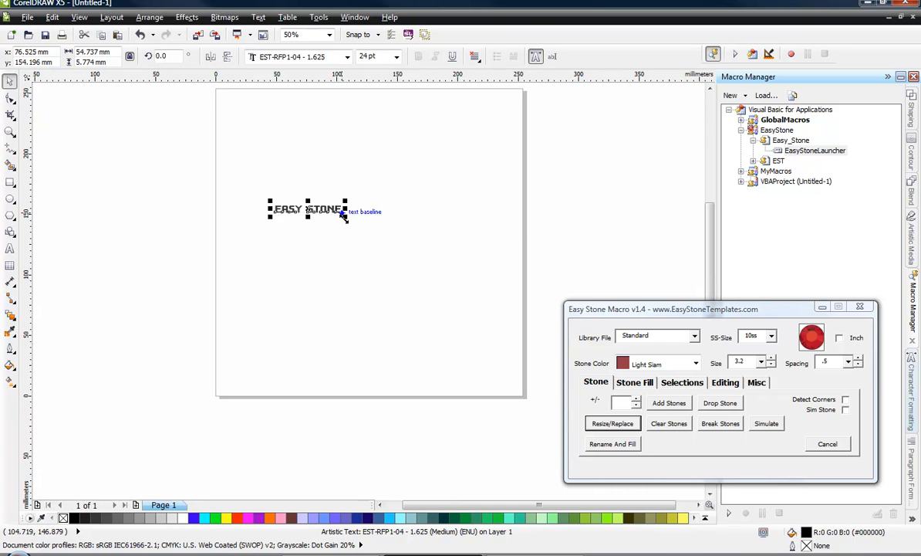
{"action": "left_click_drag", "start_coordinate": [345, 217], "coordinate": [523, 328]}
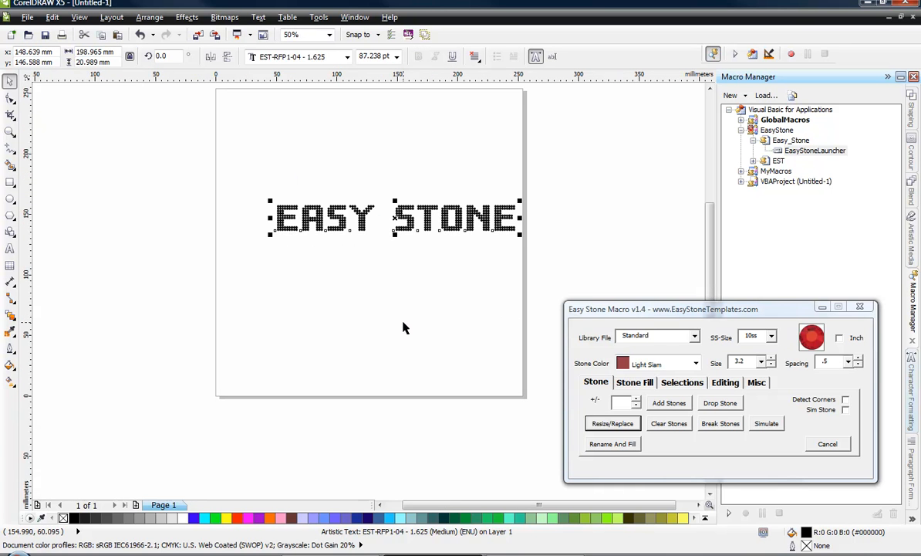
- Break the rhinestone text into separate stones with Break R-Text and resize them all to 10ss, 3.2 mm
{"action": "left_click", "coordinate": [724, 382]}
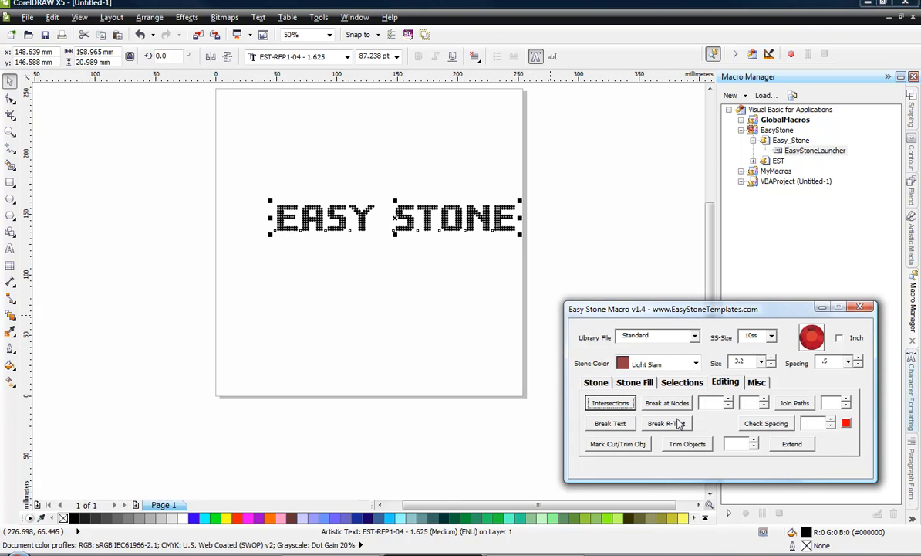
{"action": "left_click", "coordinate": [666, 422]}
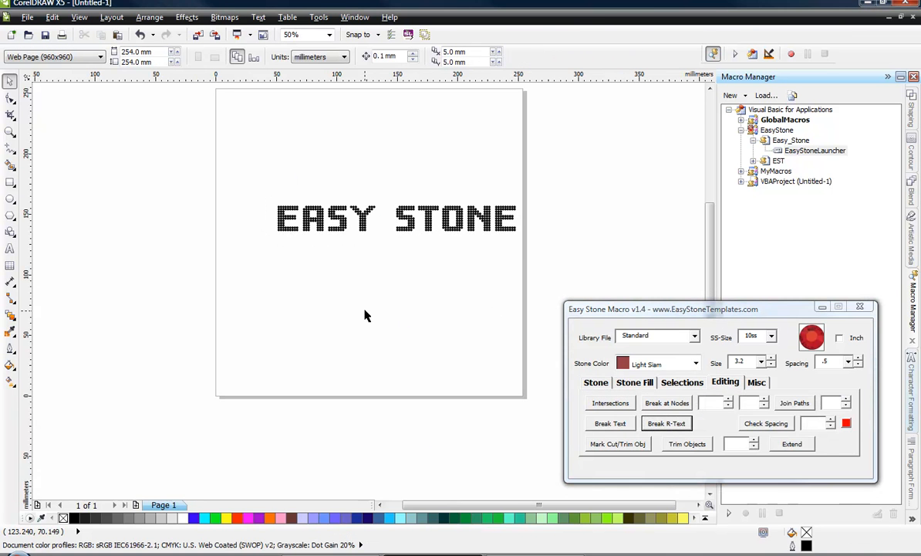
{"action": "left_click_drag", "start_coordinate": [265, 175], "coordinate": [557, 282]}
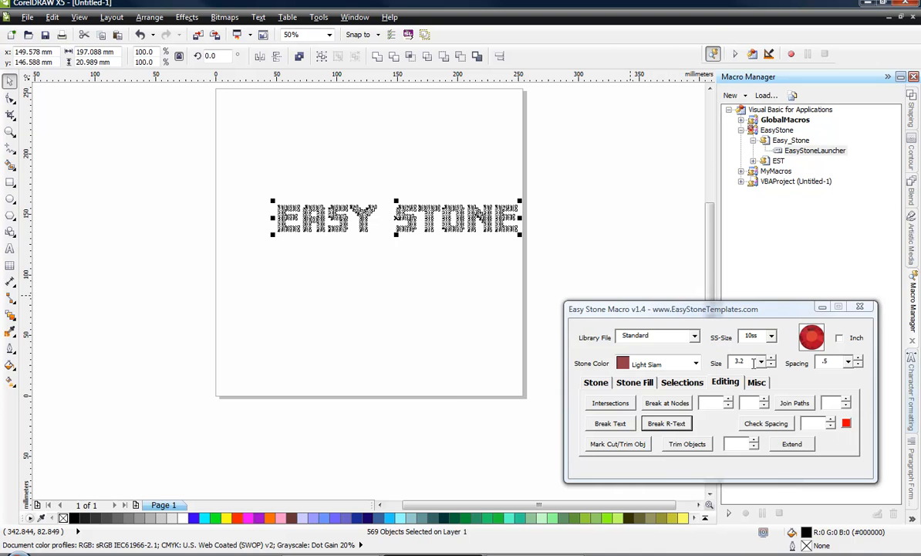
{"action": "left_click", "coordinate": [596, 383]}
{"action": "left_click", "coordinate": [628, 423]}
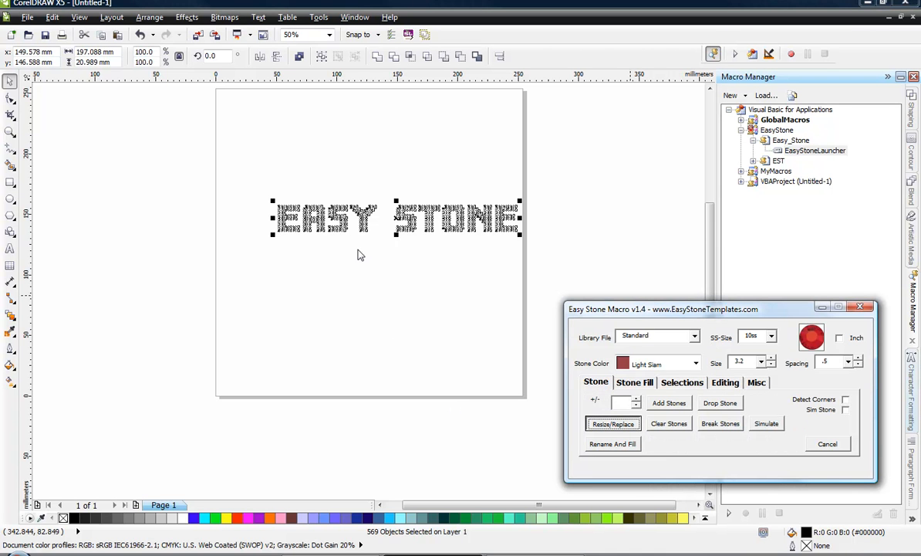
{"action": "scroll", "coordinate": [336, 223], "scroll_direction": "up", "scroll_amount": 1}
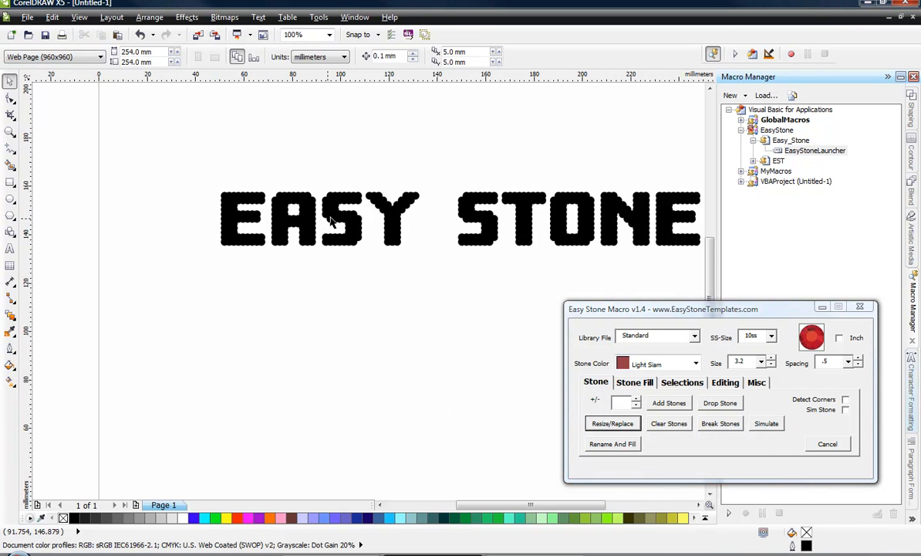
- Enlarge the stone lettering in stages to about 388 mm wide, resetting the stones to 3.2 mm after each enlargement
{"action": "scroll", "coordinate": [329, 217], "scroll_direction": "up", "scroll_amount": 1}
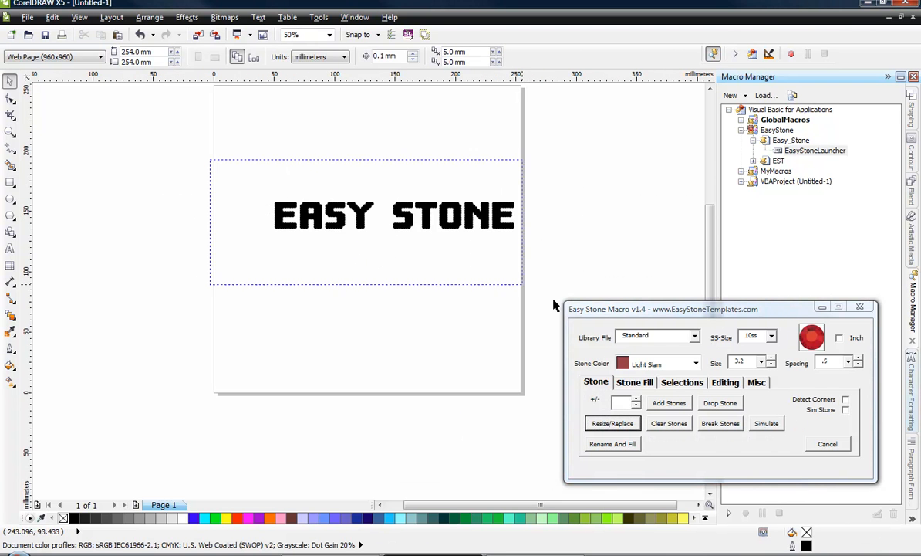
{"action": "left_click_drag", "start_coordinate": [261, 240], "coordinate": [164, 294]}
{"action": "left_click", "coordinate": [611, 423]}
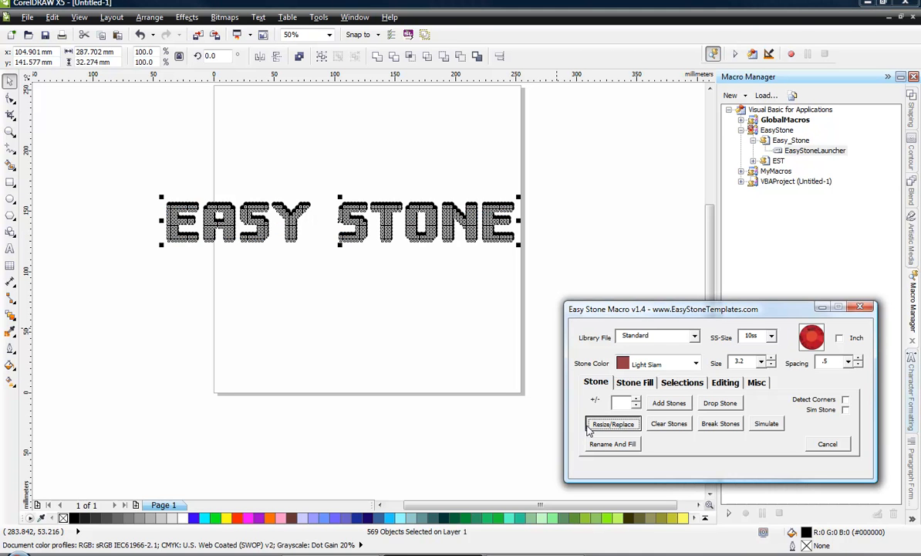
{"action": "left_click", "coordinate": [281, 317]}
{"action": "left_click_drag", "start_coordinate": [131, 176], "coordinate": [620, 297]}
{"action": "left_click_drag", "start_coordinate": [520, 245], "coordinate": [591, 293]}
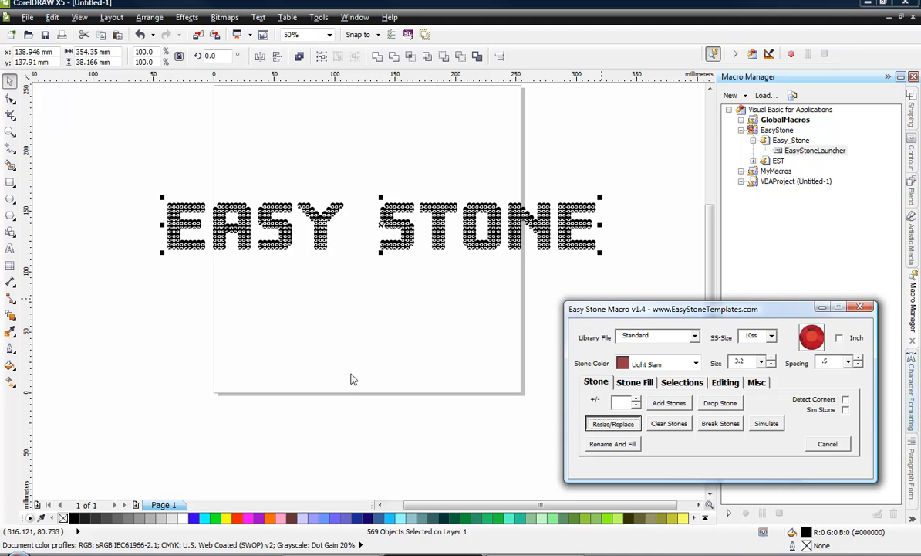
{"action": "left_click", "coordinate": [341, 344]}
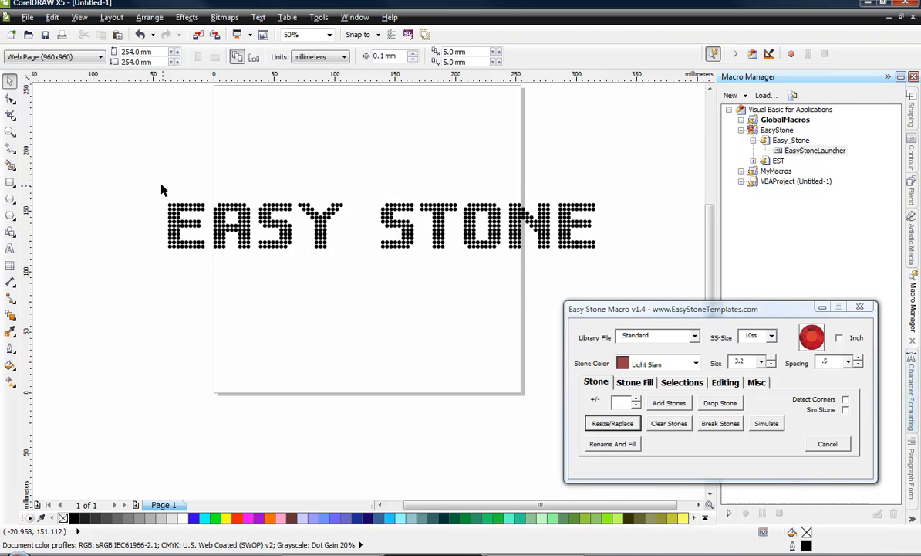
{"action": "left_click_drag", "start_coordinate": [161, 189], "coordinate": [638, 284]}
{"action": "left_click", "coordinate": [612, 422]}
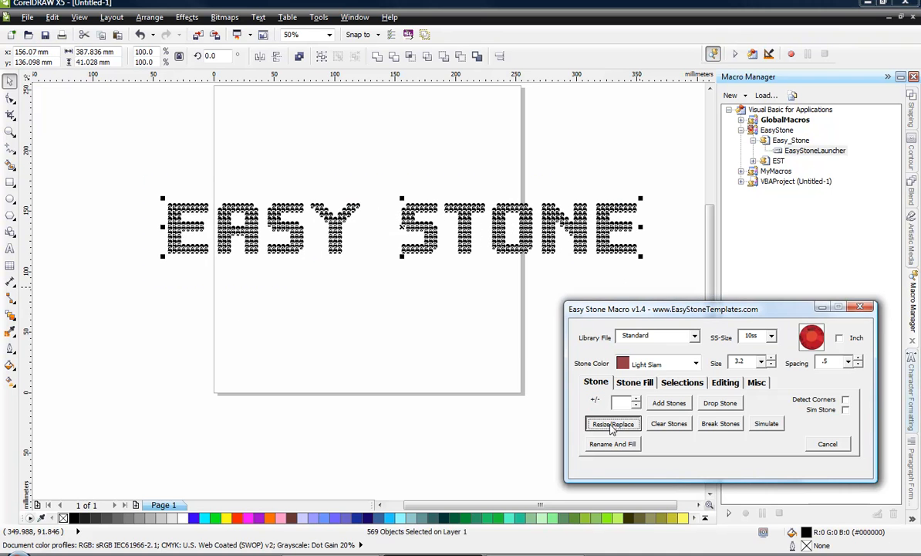
{"action": "left_click", "coordinate": [239, 328]}
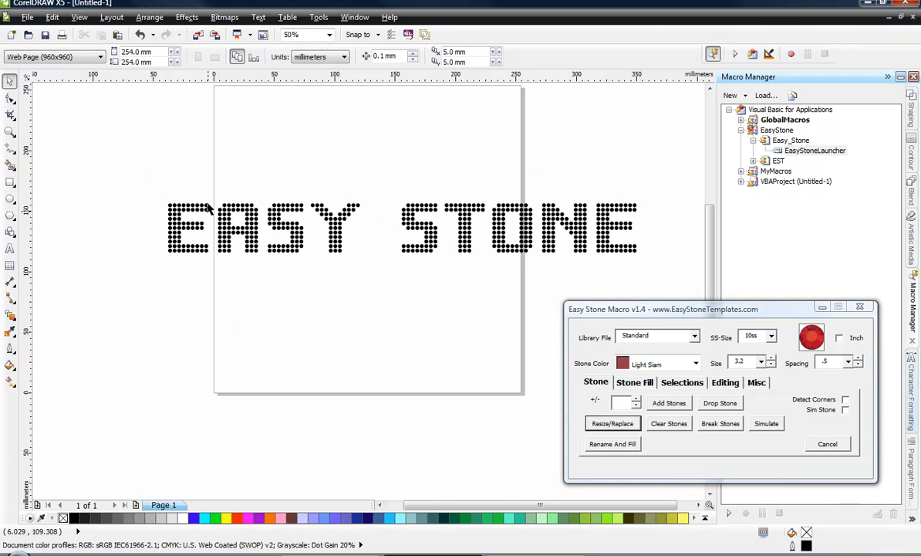
- Check the size and spacing of the individual stones at the upper corner of the letter A
{"action": "scroll", "coordinate": [208, 202], "scroll_direction": "up", "scroll_amount": 2}
{"action": "left_click", "coordinate": [253, 202]}
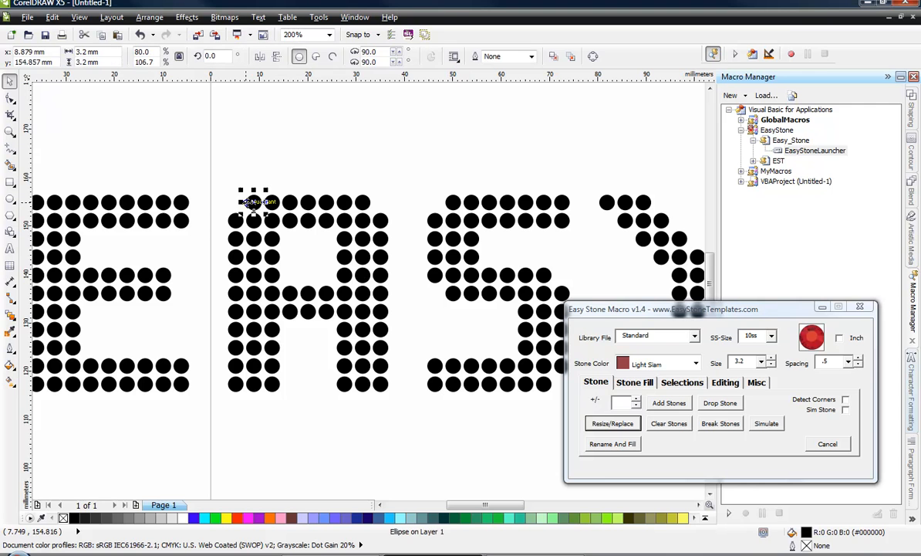
{"action": "left_click", "coordinate": [238, 216]}
{"action": "left_click", "coordinate": [238, 200]}
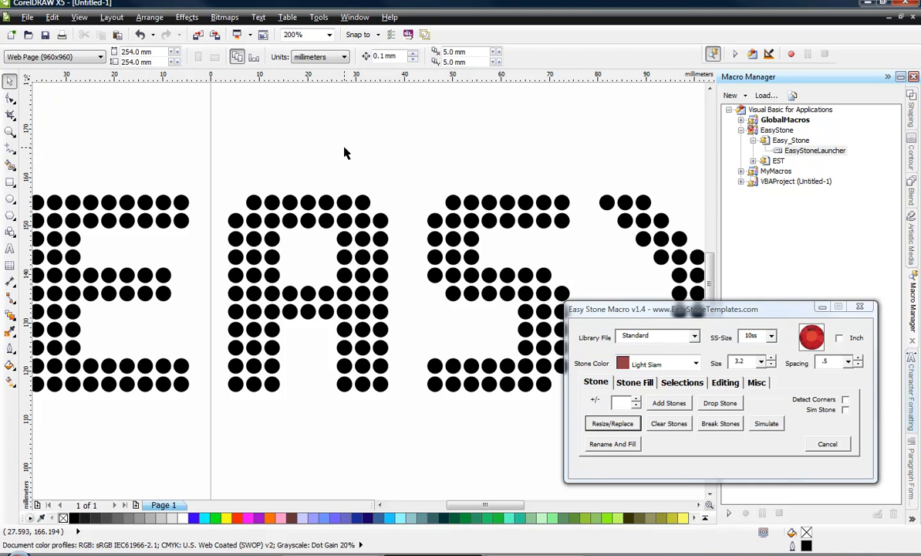
{"action": "scroll", "coordinate": [265, 175], "scroll_direction": "down", "scroll_amount": 2}
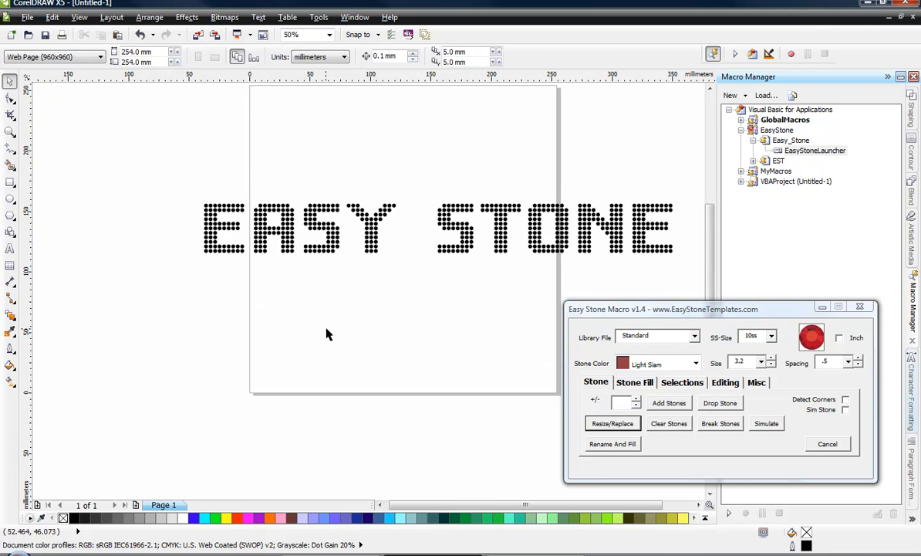
- Switch the drawing units to inches and select the whole lettering to check its size
{"action": "left_click", "coordinate": [309, 56]}
{"action": "left_click", "coordinate": [303, 64]}
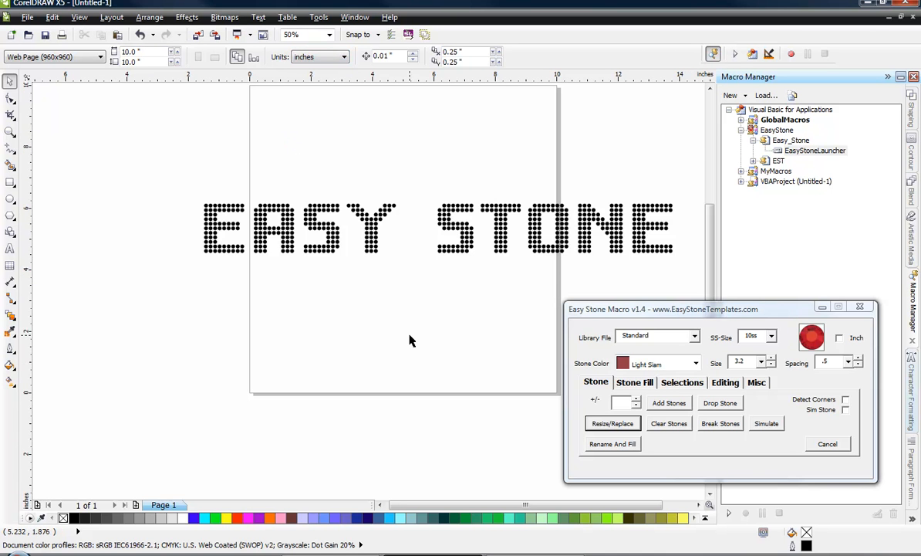
{"action": "scroll", "coordinate": [347, 307], "scroll_direction": "down", "scroll_amount": 2}
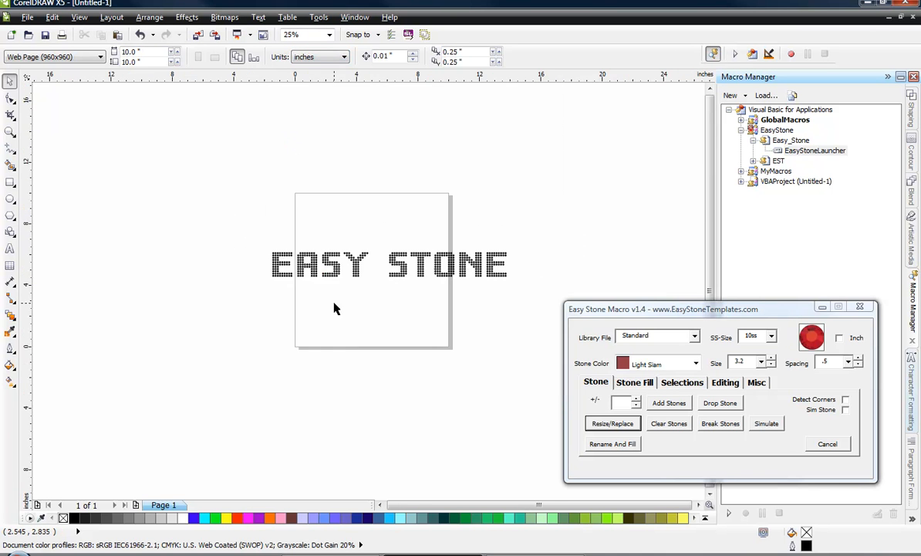
{"action": "scroll", "coordinate": [333, 304], "scroll_direction": "up", "scroll_amount": 2}
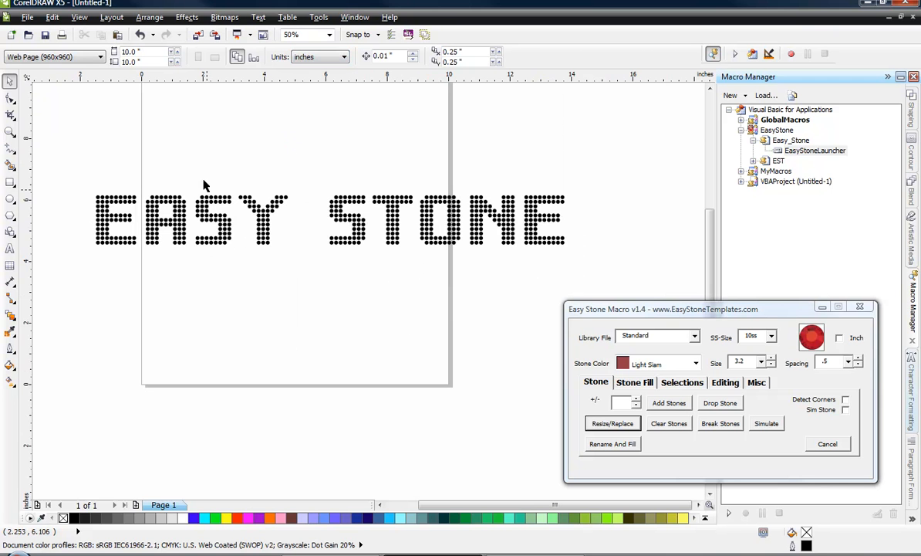
{"action": "left_click_drag", "start_coordinate": [81, 170], "coordinate": [567, 274]}
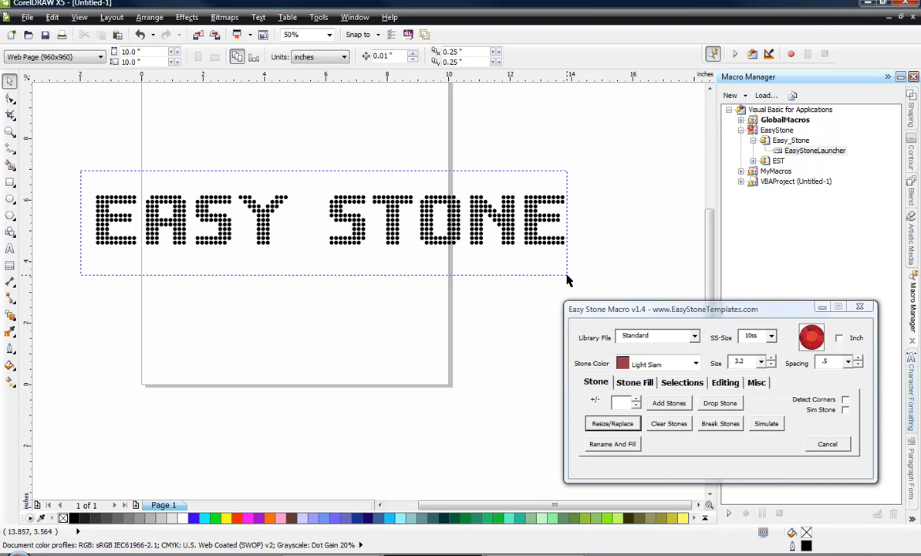
{"action": "left_click", "coordinate": [241, 286]}
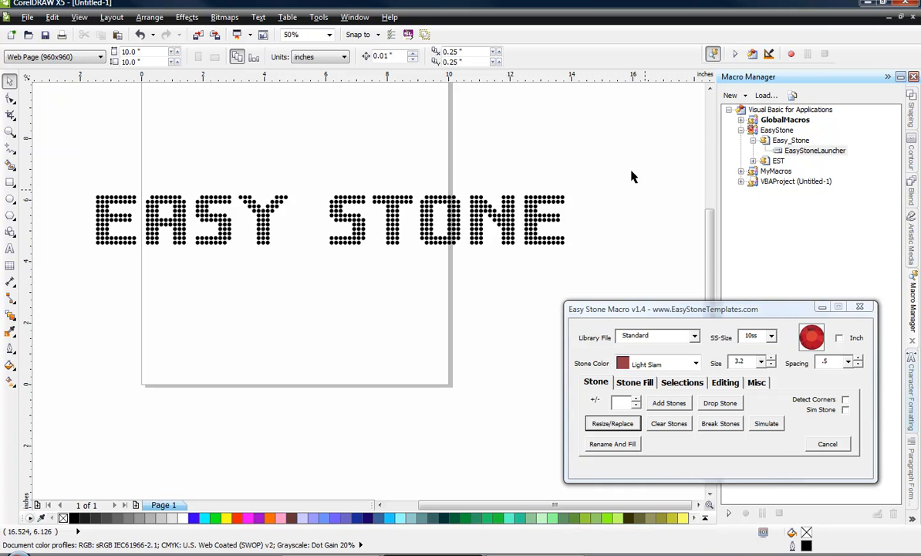
- Delete all the stones of the EASY STONE lettering
{"action": "left_click_drag", "start_coordinate": [629, 160], "coordinate": [90, 282]}
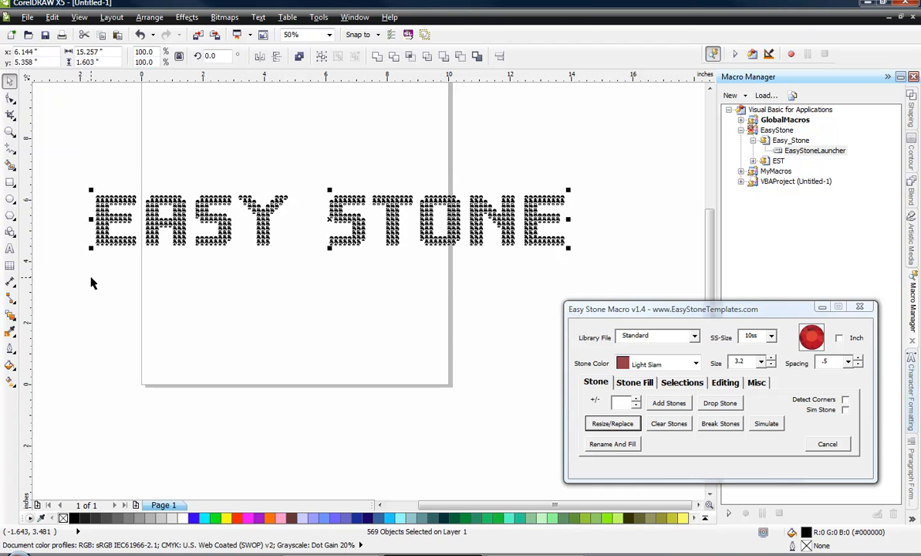
{"action": "key", "text": "Delete"}
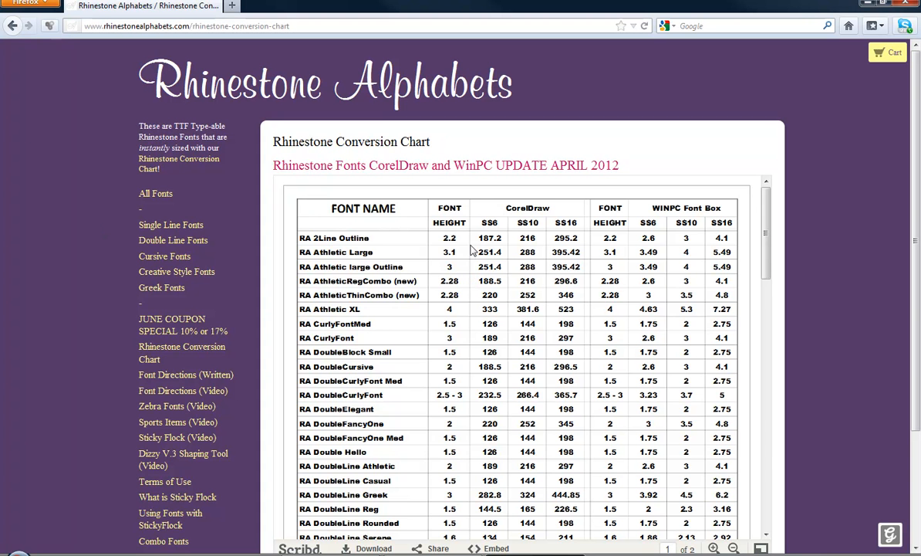
- Consult the Rhinestone Conversion Chart in Firefox for the CorelDraw SS10 size of RA 2Line Outline and further fonts
{"action": "double_click", "coordinate": [537, 239]}
{"action": "left_click_drag", "start_coordinate": [766, 254], "coordinate": [758, 417]}
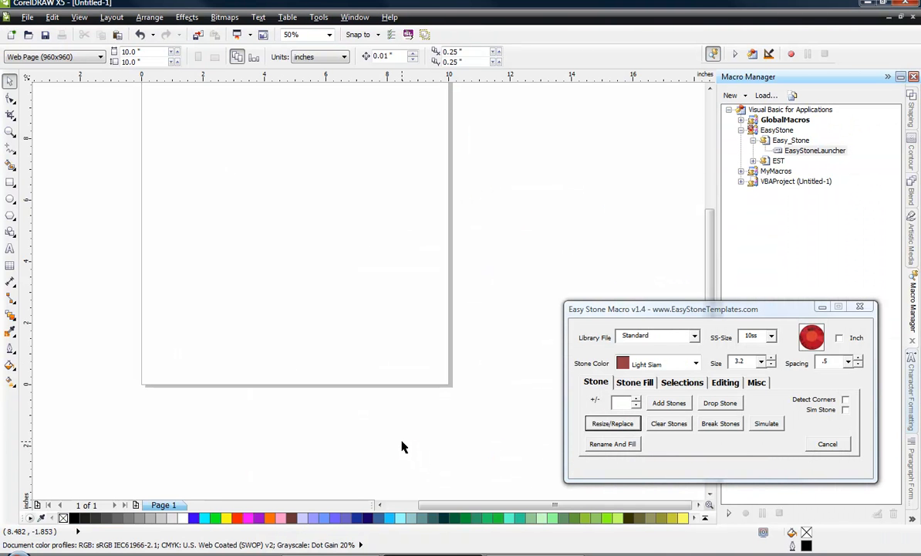
- Add the artistic text EASY STONE in Arial 24 pt near the middle of the page
{"action": "scroll", "coordinate": [407, 445], "scroll_direction": "down", "scroll_amount": 1}
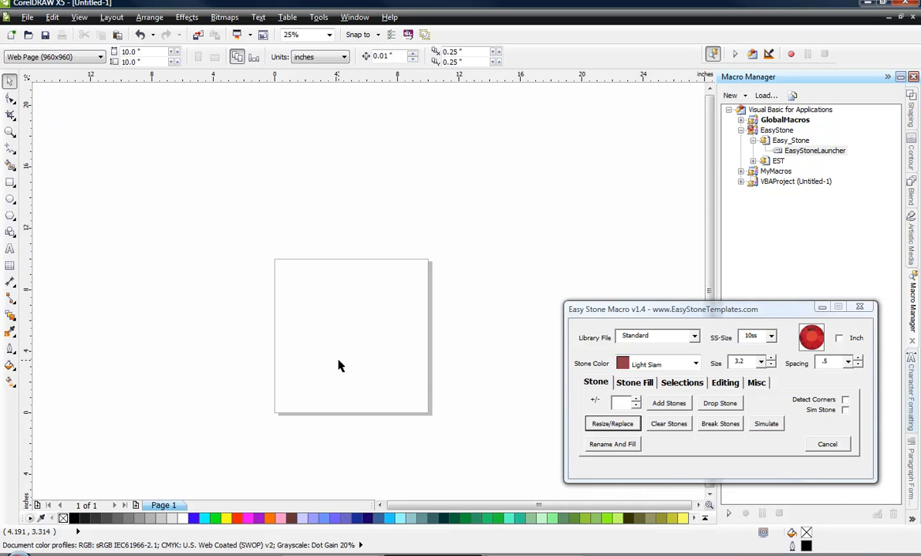
{"action": "scroll", "coordinate": [348, 370], "scroll_direction": "up", "scroll_amount": 1}
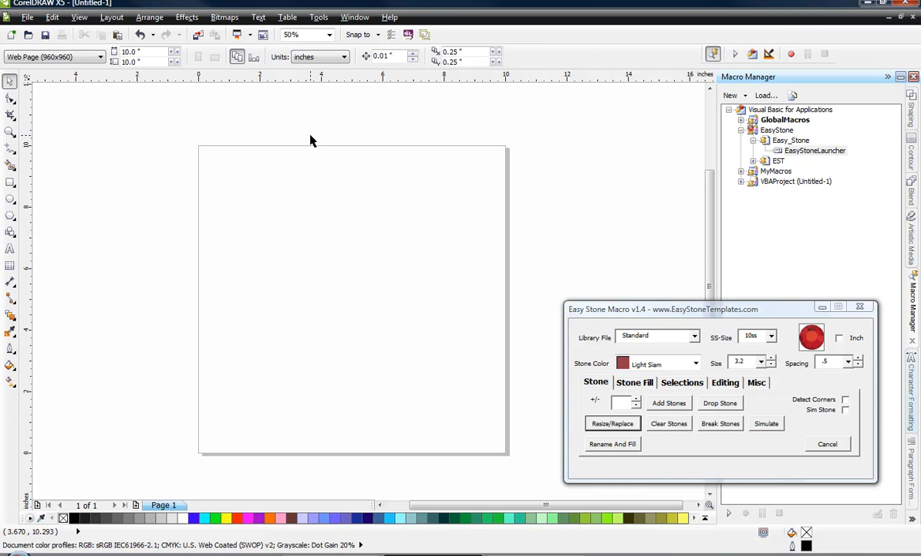
{"action": "left_click", "coordinate": [9, 251]}
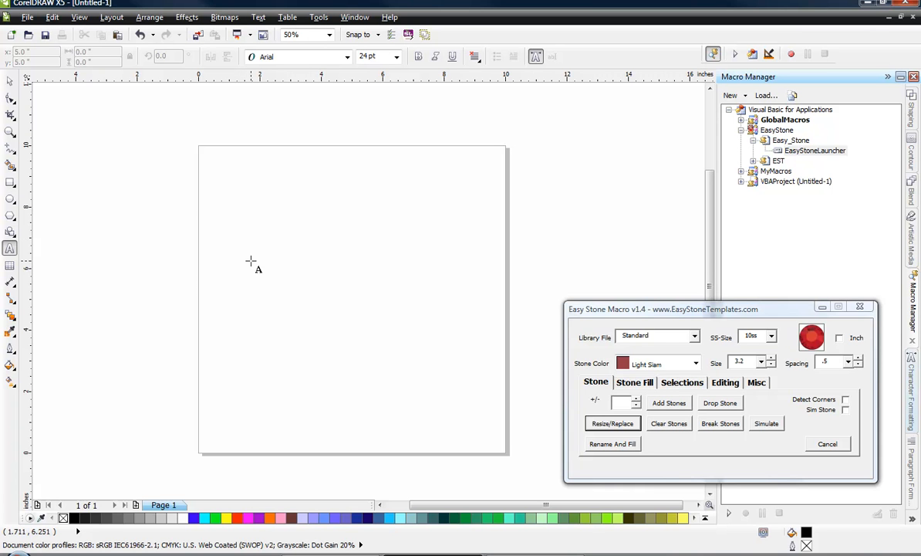
{"action": "left_click", "coordinate": [251, 262]}
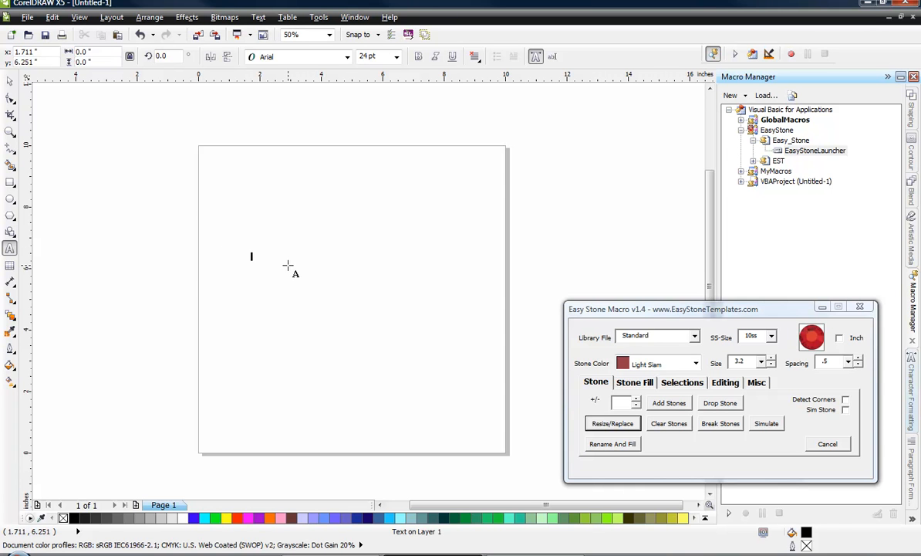
{"action": "scroll", "coordinate": [240, 244], "scroll_direction": "up", "scroll_amount": 1}
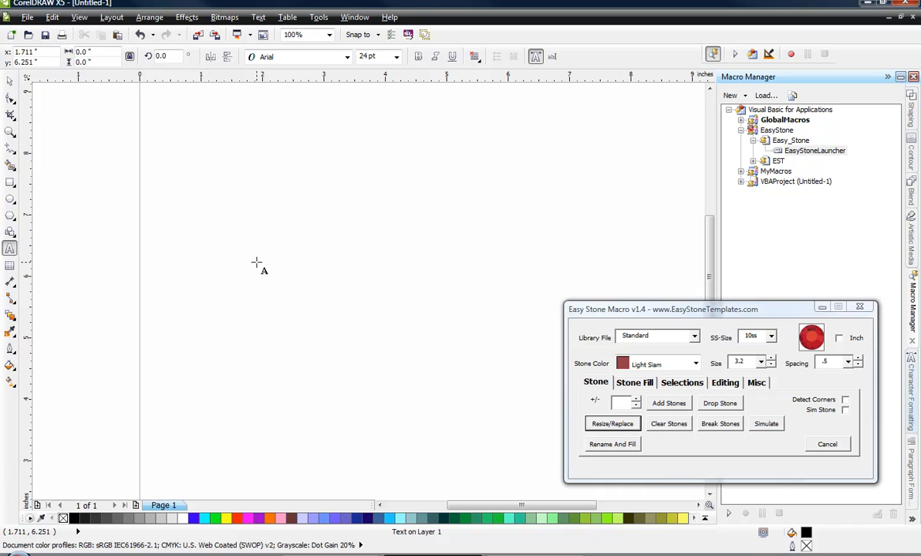
{"action": "type", "text": "T"}
{"action": "key", "text": "BackSpace"}
{"action": "type", "text": "ESA"}
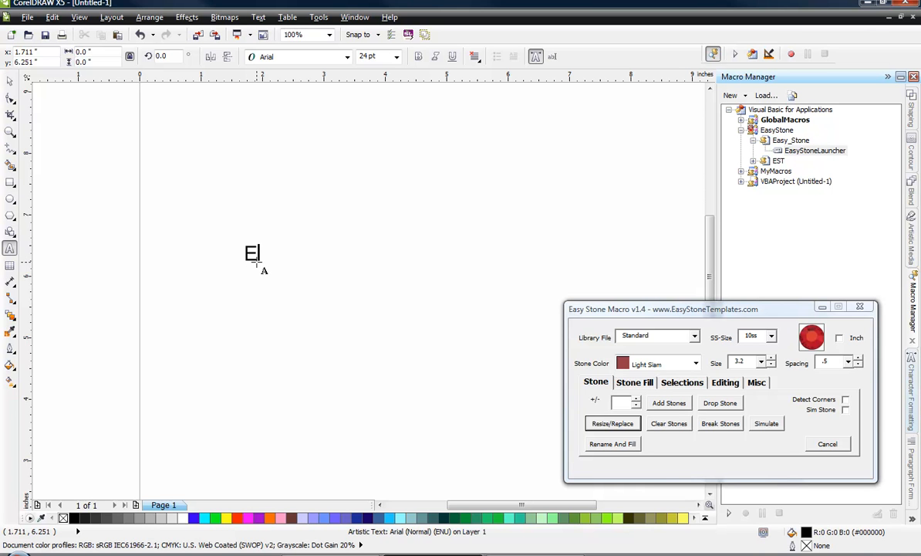
{"action": "key", "text": "BackSpace"}
{"action": "key", "text": "BackSpace"}
{"action": "type", "text": "ASY STONE"}
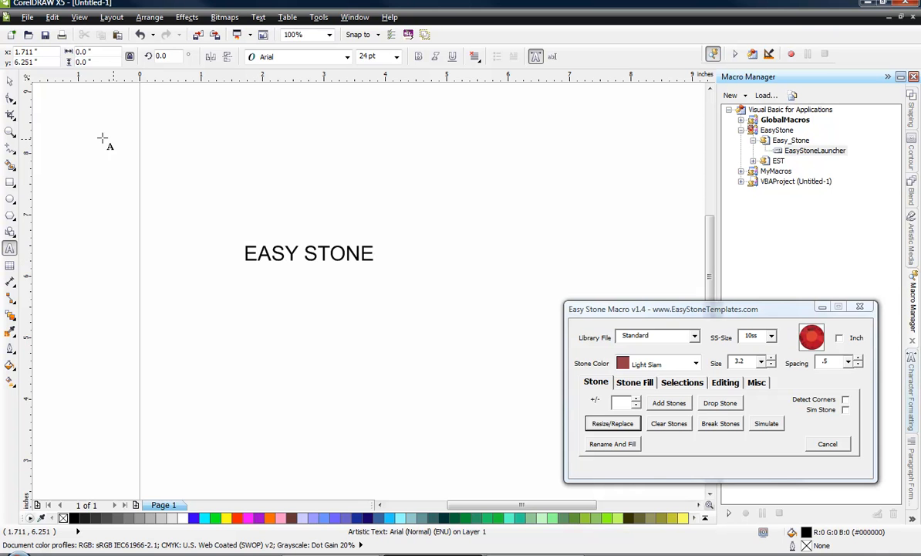
{"action": "left_click", "coordinate": [9, 80]}
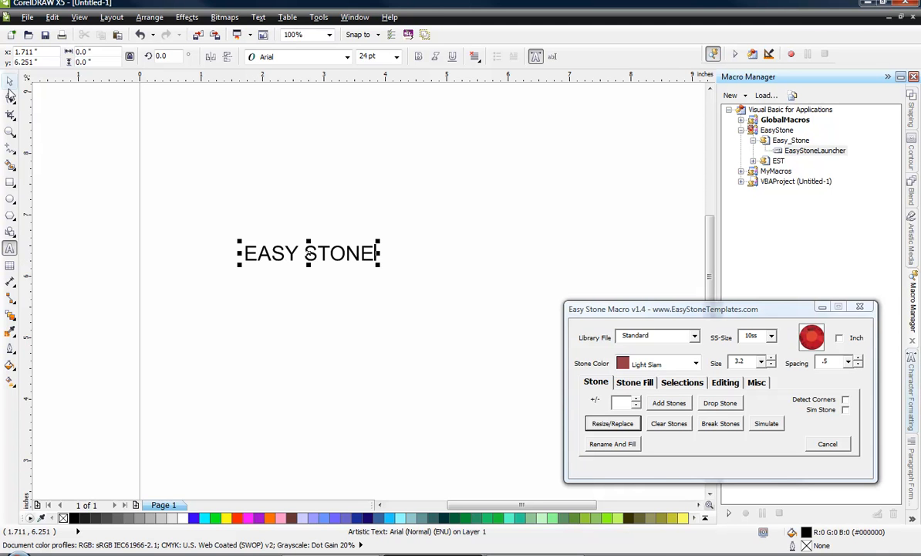
- Try the font EST-RFP1-04 - 1.625 on the EASY STONE text, settling on EST-RFP1-08 - 1.25
{"action": "left_click", "coordinate": [347, 57]}
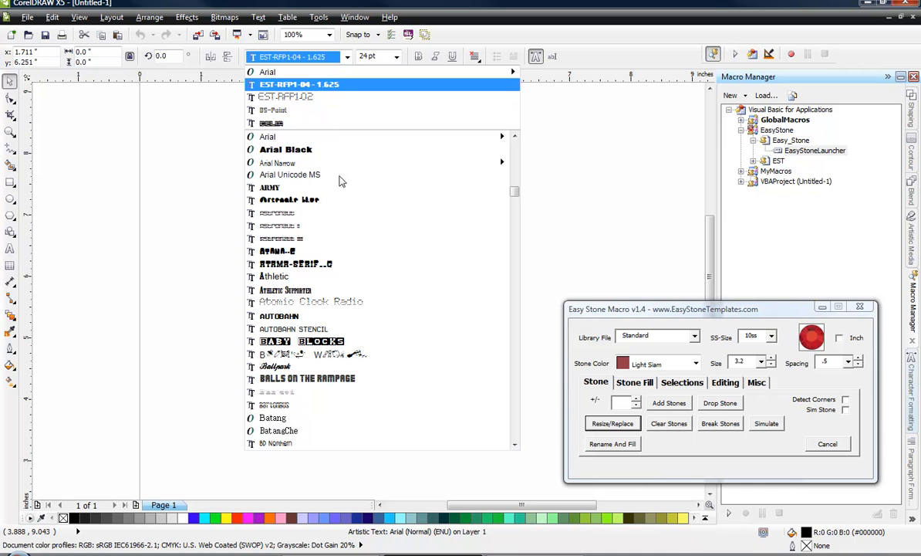
{"action": "left_click", "coordinate": [300, 84]}
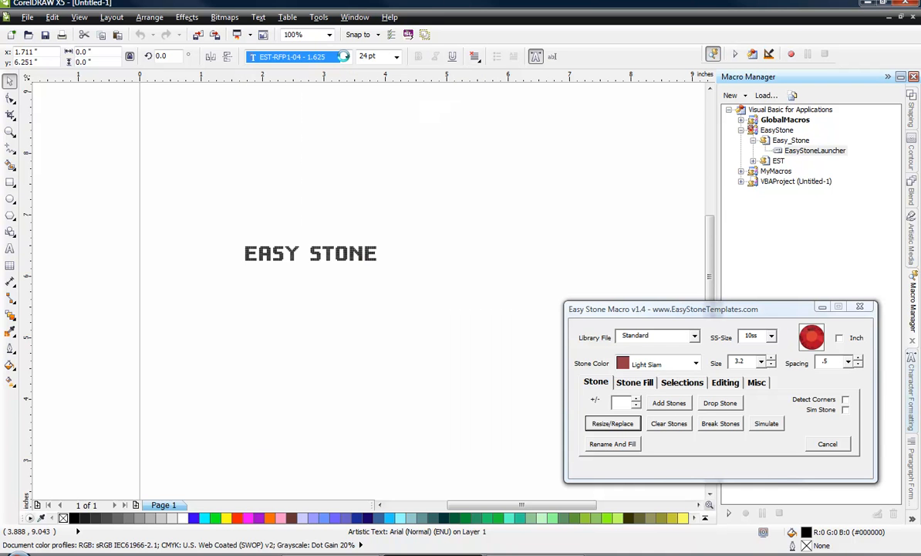
{"action": "left_click", "coordinate": [347, 56]}
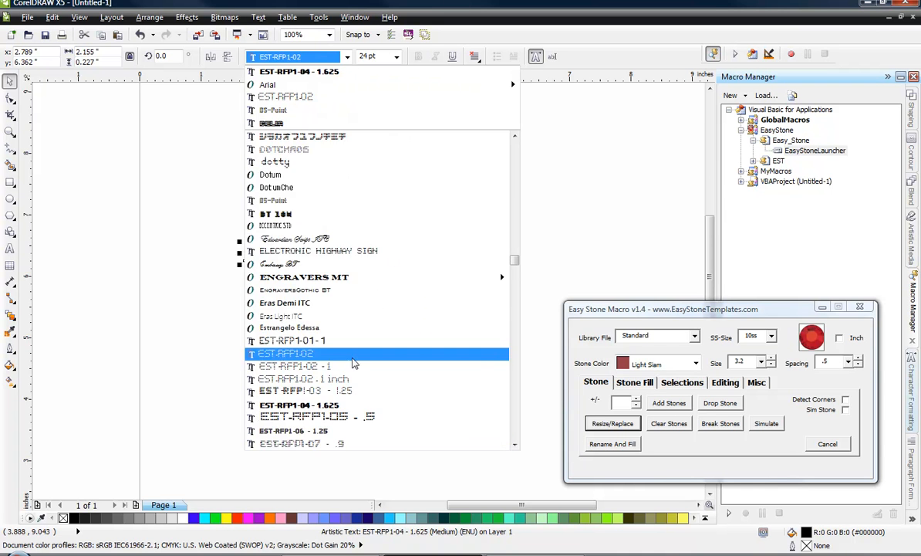
{"action": "scroll", "coordinate": [353, 362], "scroll_direction": "down", "scroll_amount": 3}
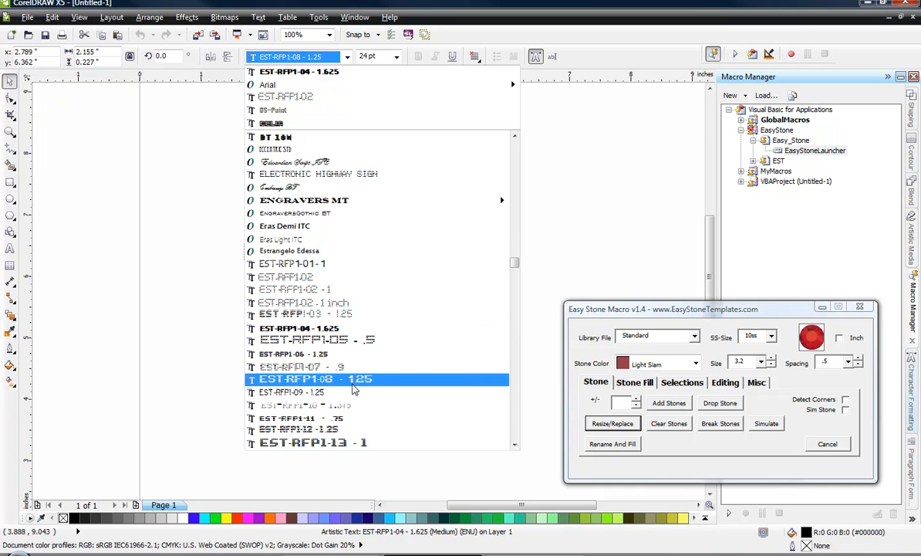
{"action": "left_click", "coordinate": [313, 380]}
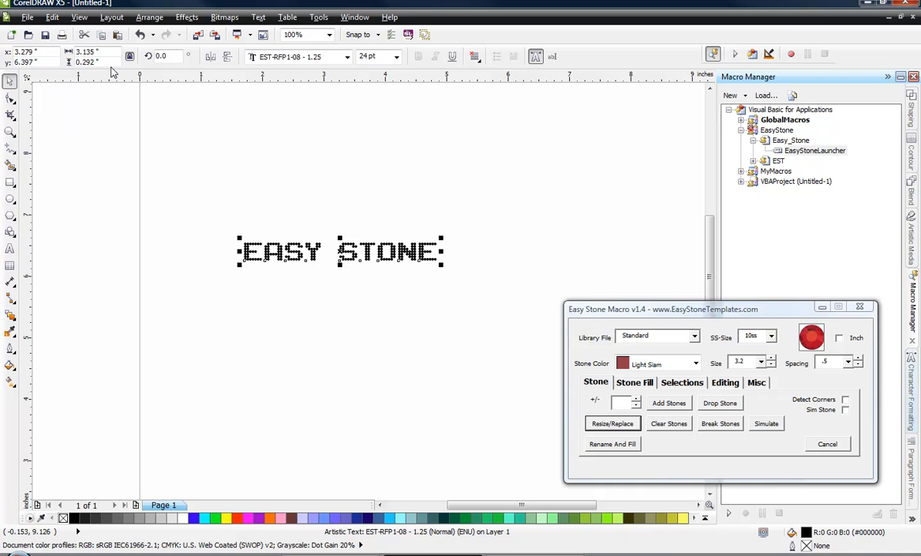
- Scale the EASY STONE text proportionally to a height of 1.25 inches and shift it down and to the left
{"action": "left_click_drag", "start_coordinate": [97, 63], "coordinate": [48, 63]}
{"action": "type", "text": "1.25"}
{"action": "key", "text": "Return"}
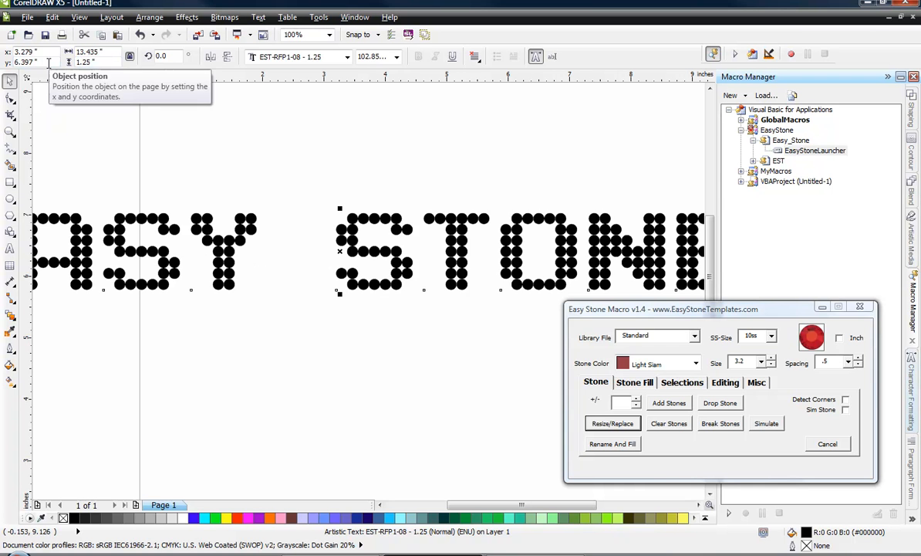
{"action": "scroll", "coordinate": [503, 181], "scroll_direction": "down", "scroll_amount": 2}
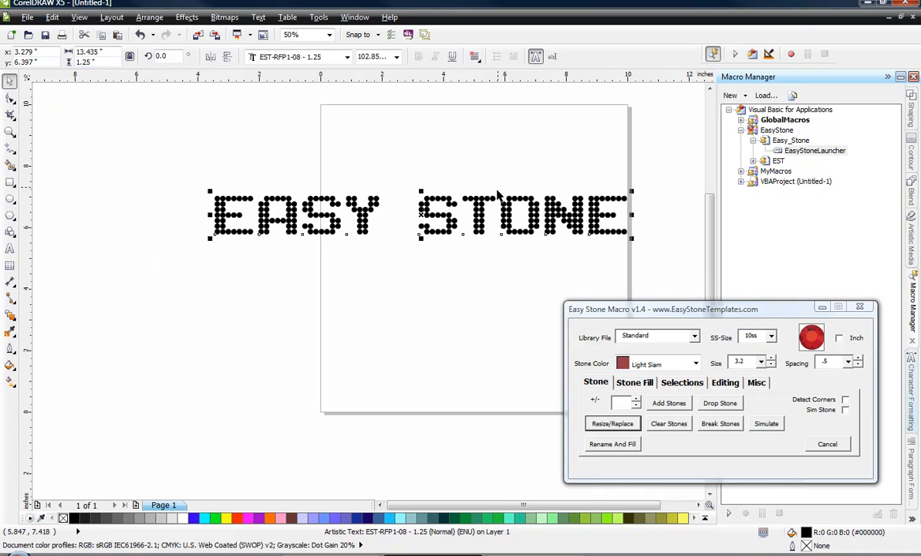
{"action": "left_click_drag", "start_coordinate": [503, 214], "coordinate": [454, 248]}
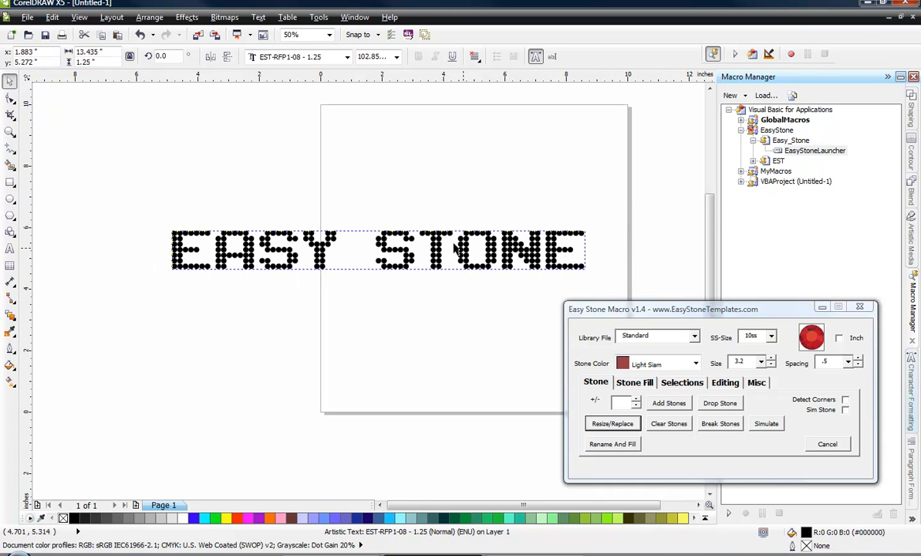
{"action": "left_click", "coordinate": [386, 315]}
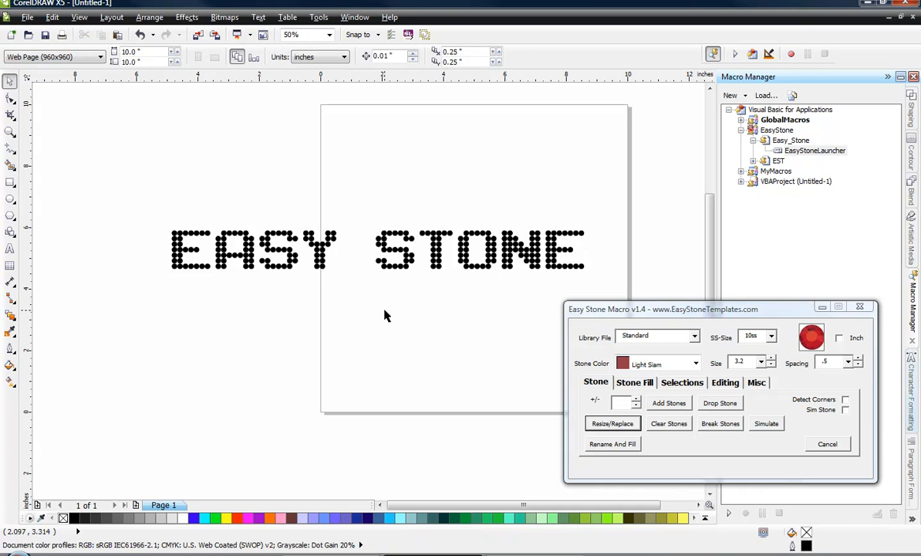
- Examine the stone size and the gaps between stones in the enlarged EASY STONE text
{"action": "left_click", "coordinate": [409, 250]}
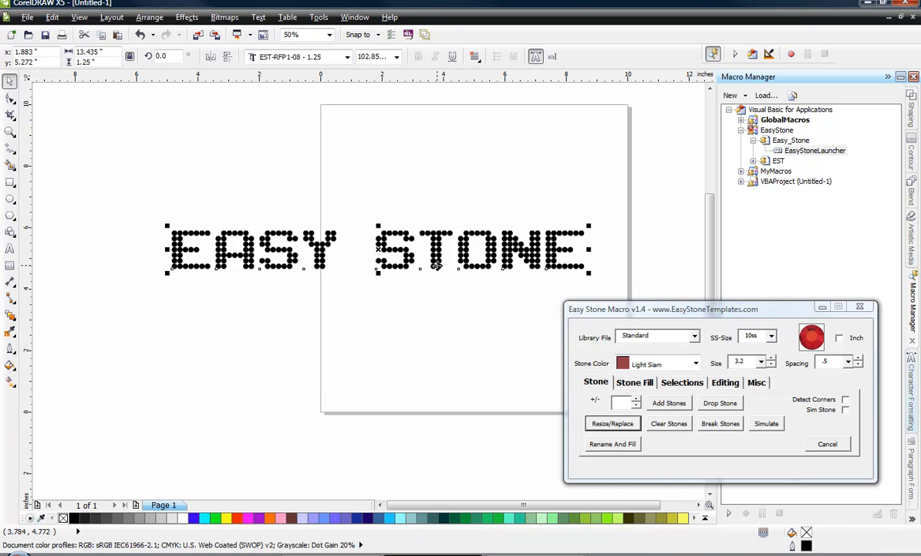
{"action": "left_click", "coordinate": [432, 309]}
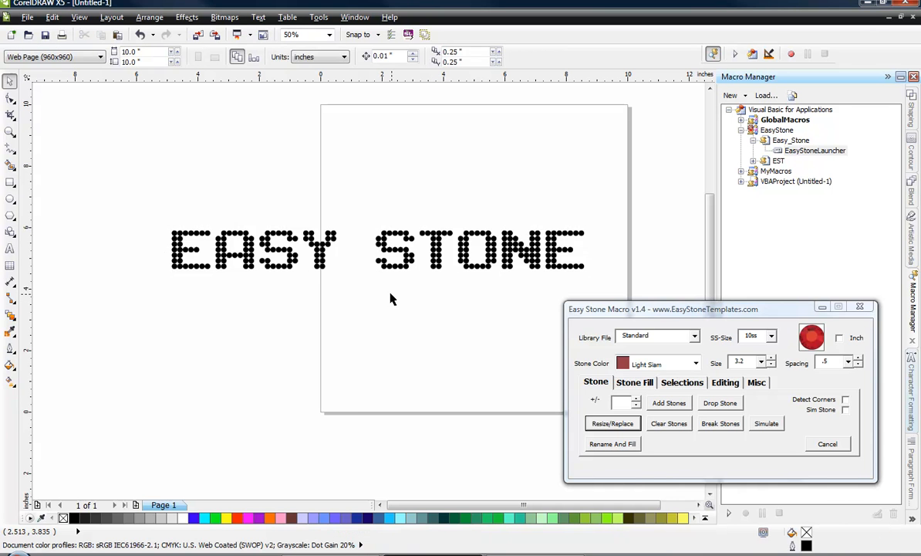
{"action": "left_click", "coordinate": [375, 253]}
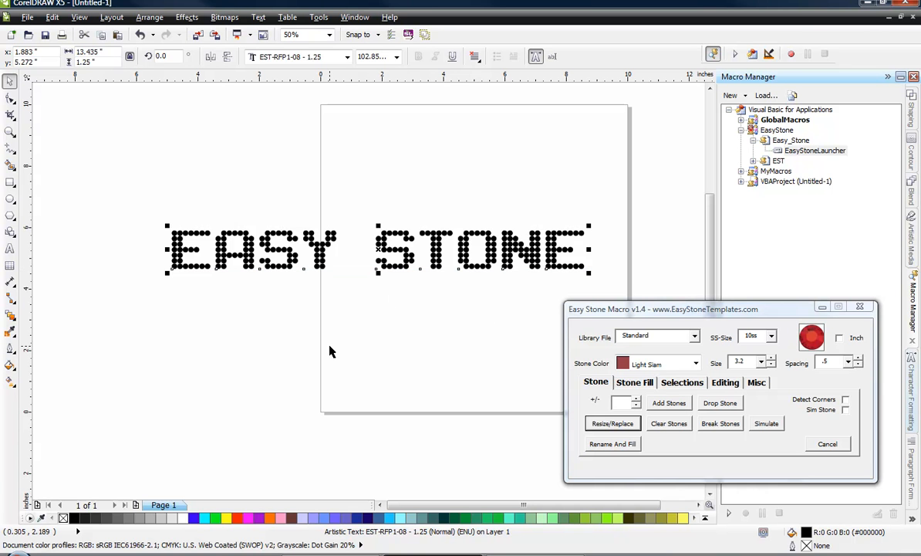
{"action": "left_click", "coordinate": [280, 303]}
{"action": "scroll", "coordinate": [238, 246], "scroll_direction": "up", "scroll_amount": 4}
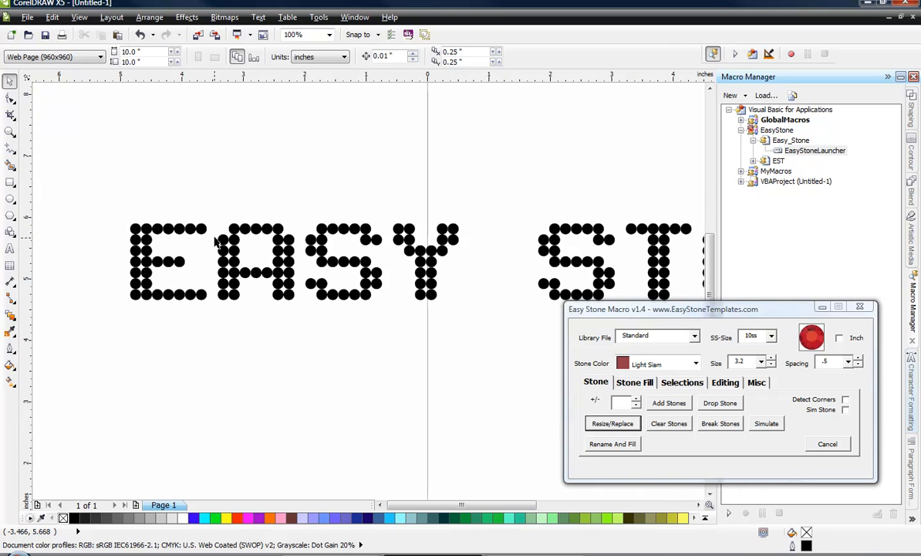
{"action": "left_click", "coordinate": [224, 263]}
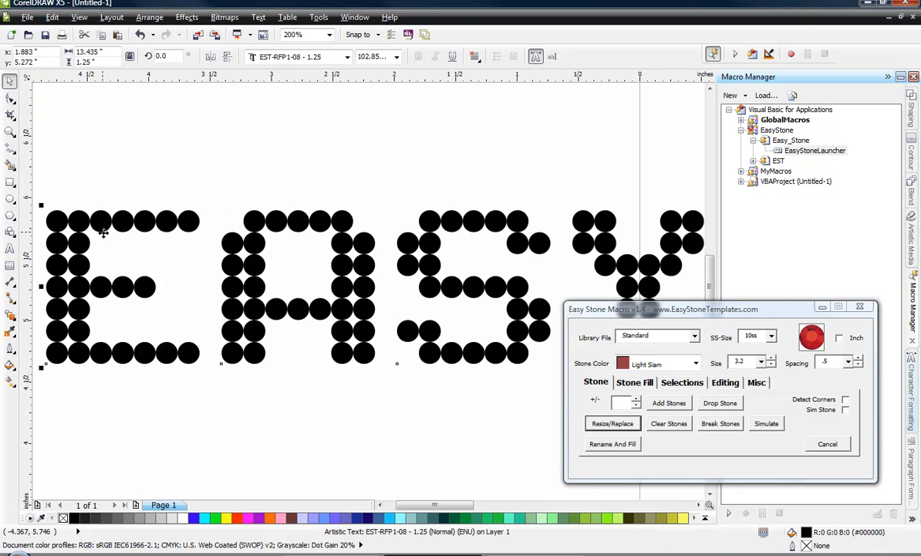
{"action": "scroll", "coordinate": [208, 170], "scroll_direction": "down", "scroll_amount": 2}
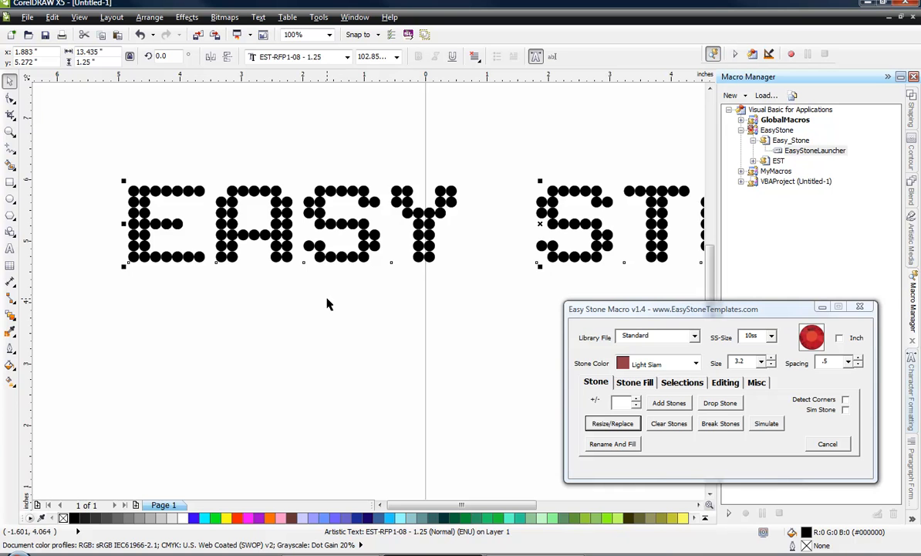
{"action": "scroll", "coordinate": [319, 298], "scroll_direction": "down", "scroll_amount": 1}
{"action": "scroll", "coordinate": [320, 299], "scroll_direction": "up", "scroll_amount": 1}
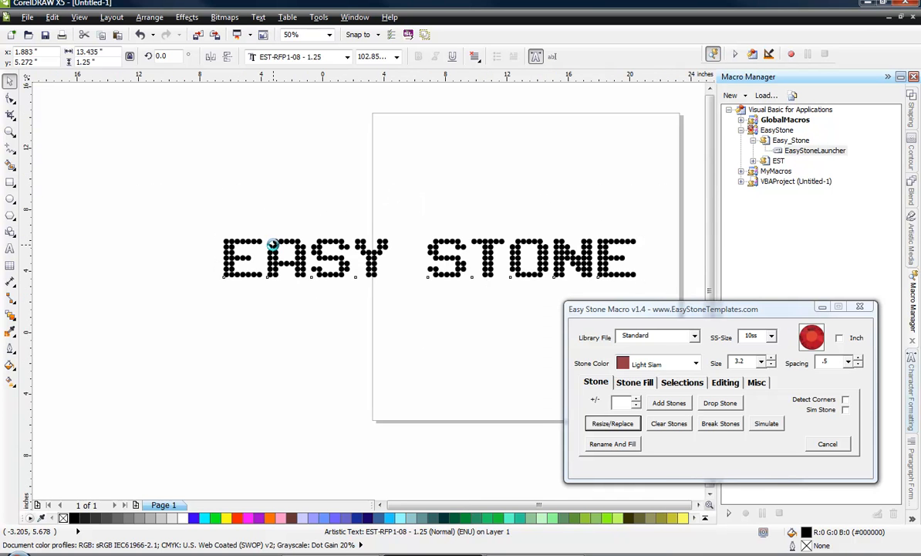
{"action": "scroll", "coordinate": [293, 263], "scroll_direction": "down", "scroll_amount": 2}
{"action": "scroll", "coordinate": [357, 261], "scroll_direction": "up", "scroll_amount": 1}
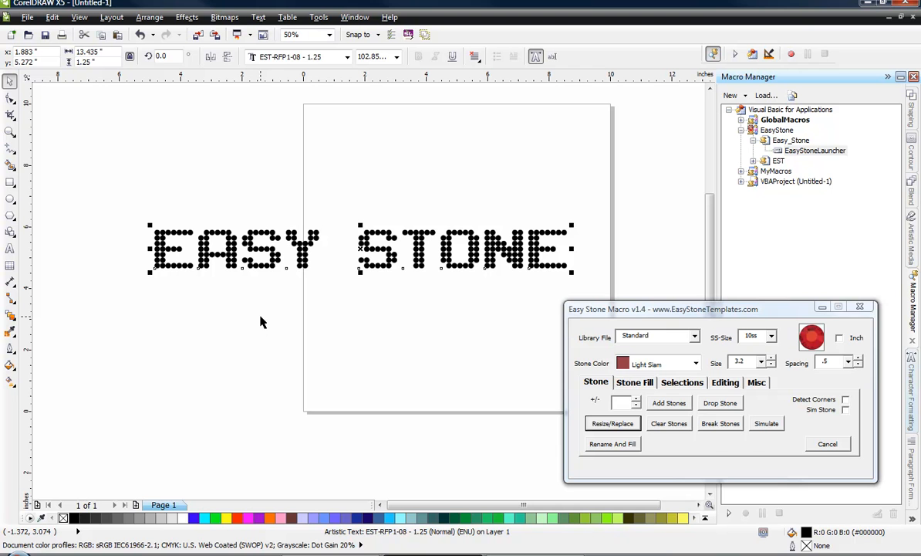
- Break the rhinestone text into individual stones with the macro's Break R-Text function and select them all
{"action": "left_click", "coordinate": [723, 384]}
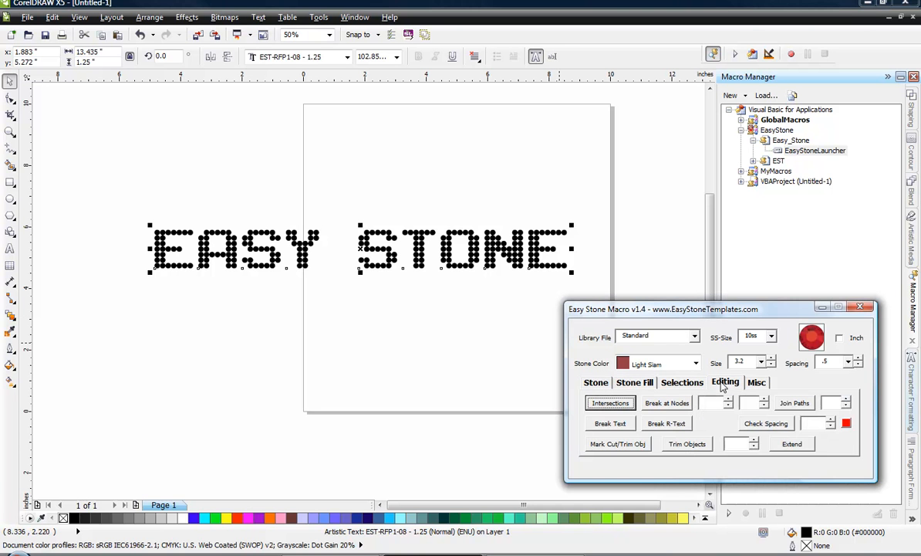
{"action": "left_click", "coordinate": [677, 426]}
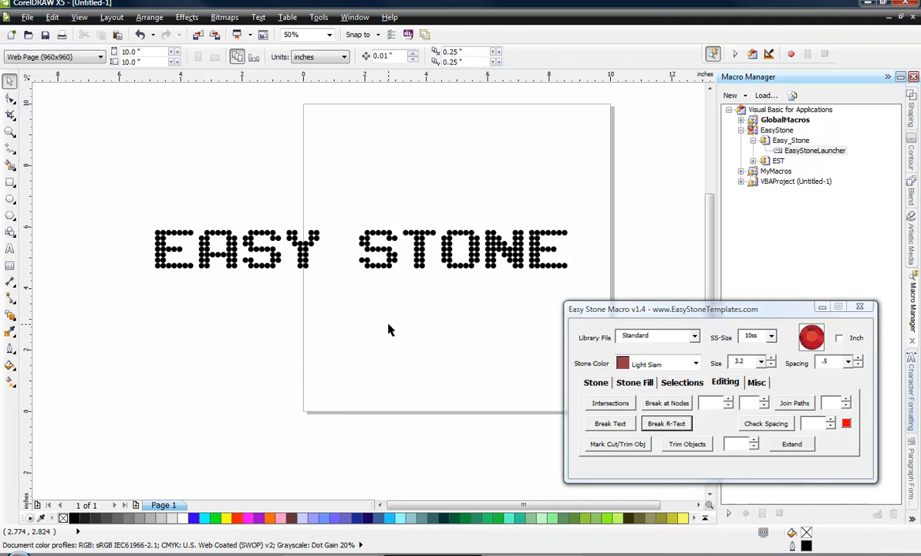
{"action": "left_click_drag", "start_coordinate": [121, 196], "coordinate": [590, 294]}
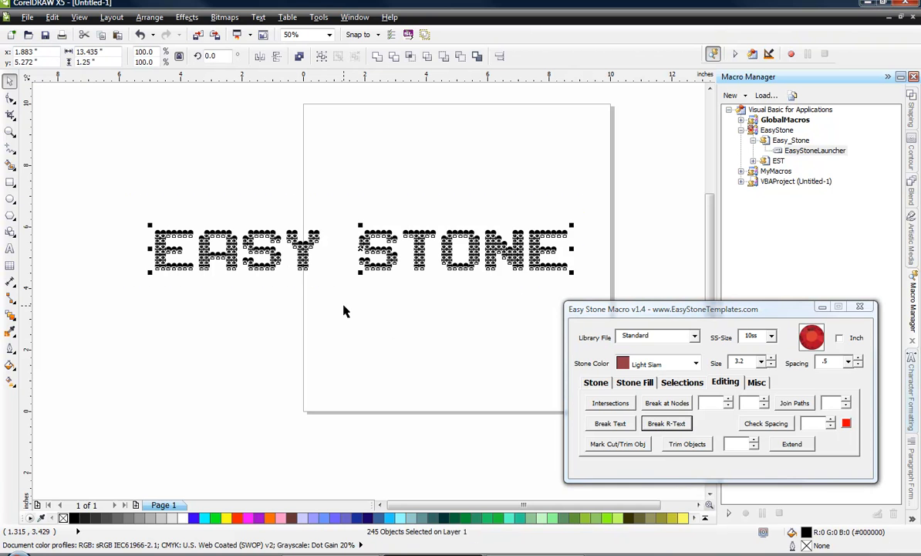
- Resize all selected stones to 10ss with size 3.2 using Resize/Replace and check the spacing between them
{"action": "double_click", "coordinate": [750, 361]}
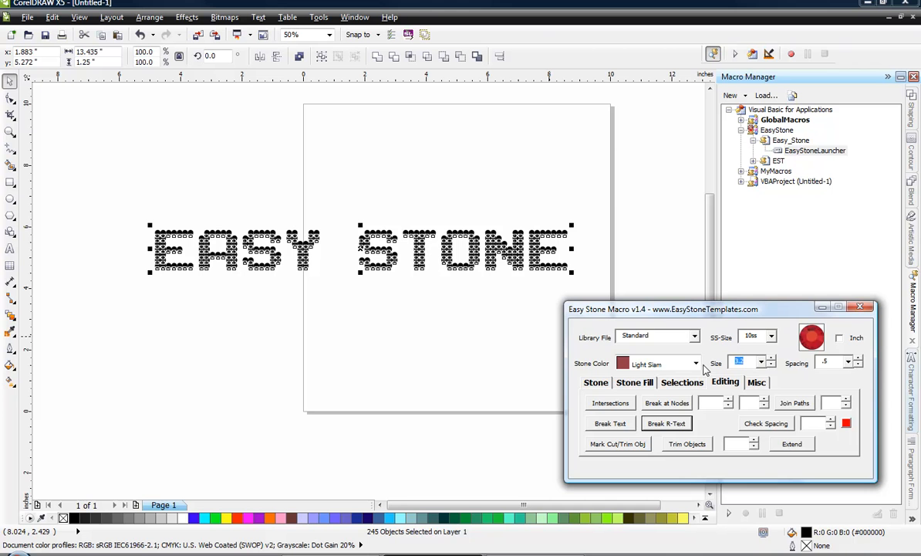
{"action": "left_click", "coordinate": [595, 384]}
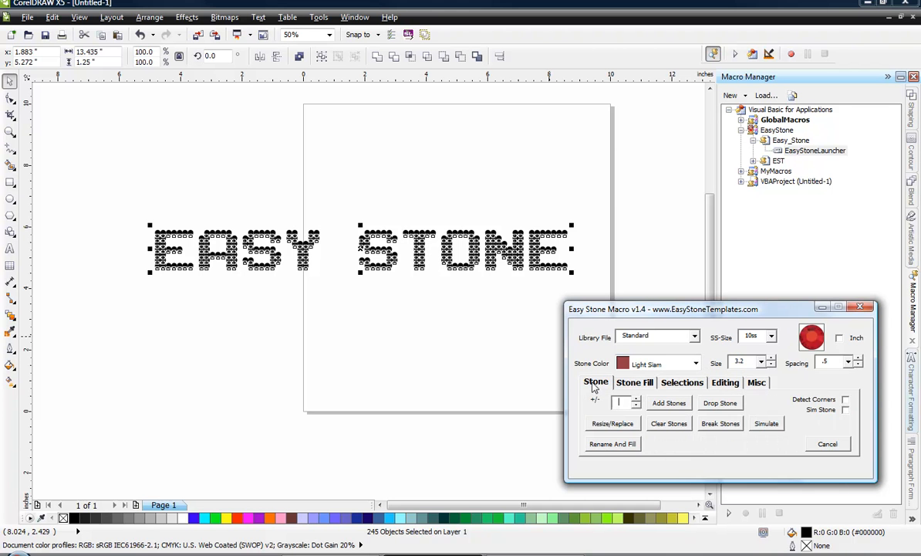
{"action": "left_click", "coordinate": [610, 423]}
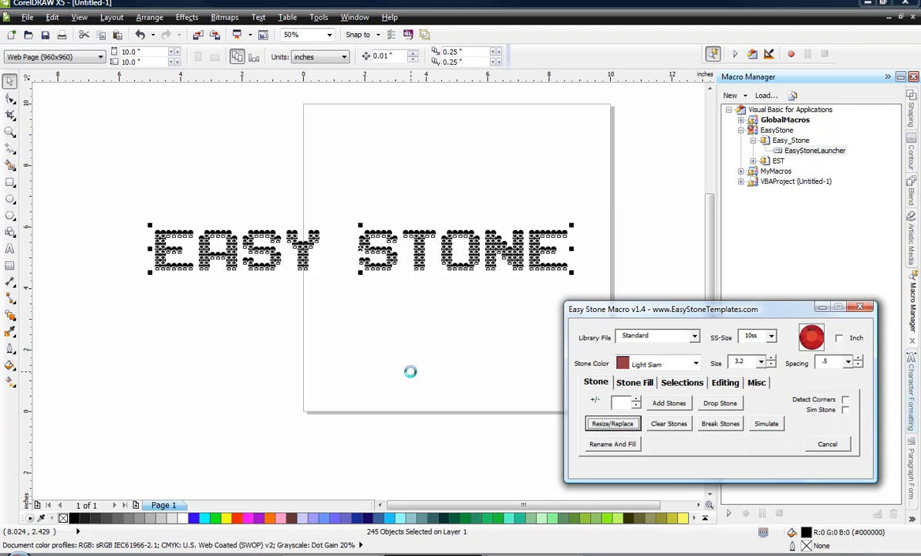
{"action": "scroll", "coordinate": [156, 254], "scroll_direction": "up", "scroll_amount": 3}
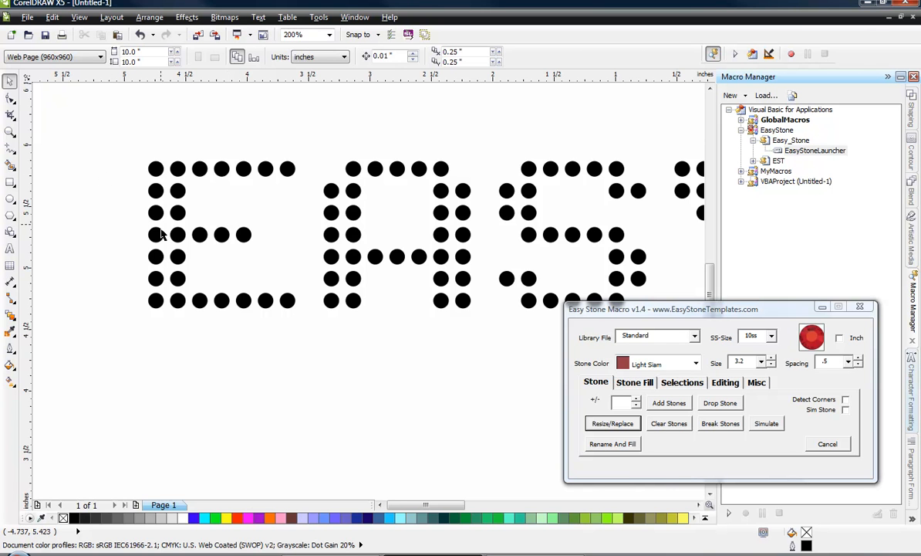
{"action": "scroll", "coordinate": [168, 245], "scroll_direction": "down", "scroll_amount": 2}
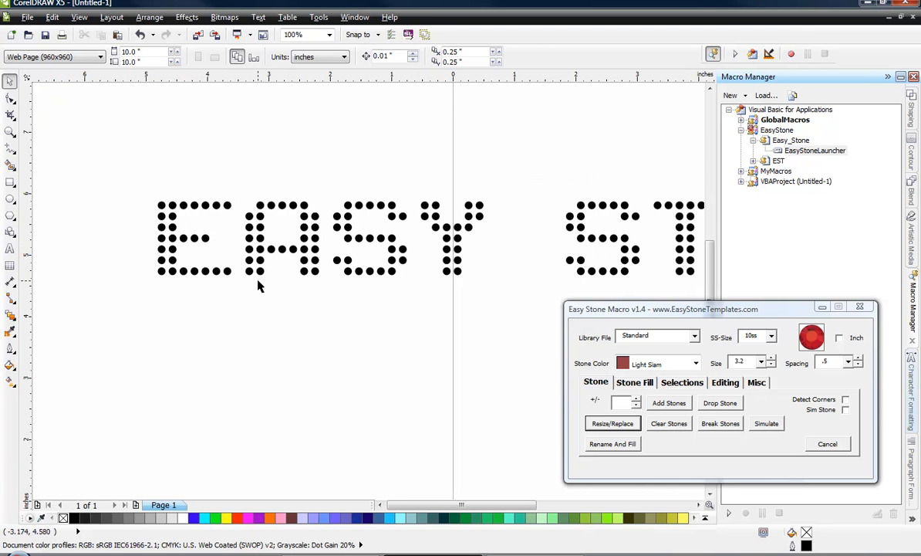
- Scale the whole stone lettering down to about 12 inches wide and restore its stones to 10ss with Resize/Replace
{"action": "scroll", "coordinate": [128, 263], "scroll_direction": "down", "scroll_amount": 2}
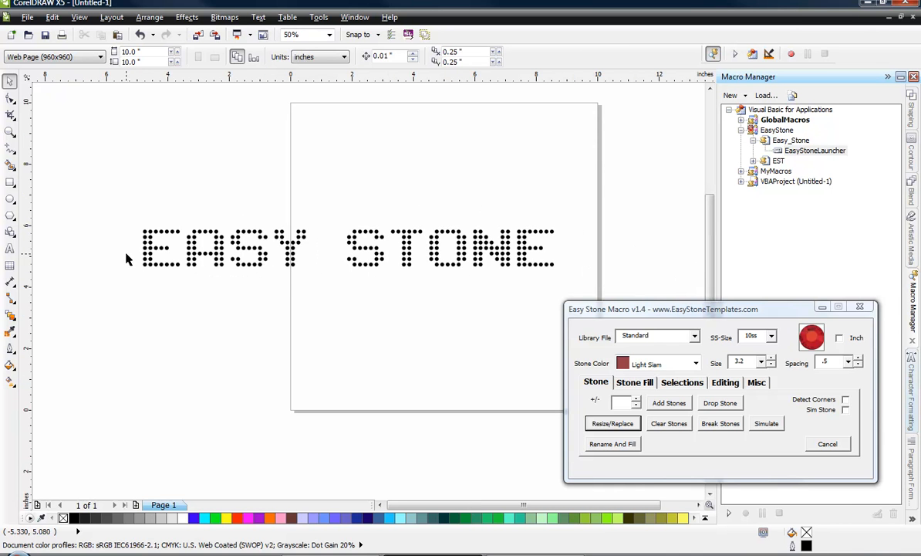
{"action": "left_click_drag", "start_coordinate": [115, 189], "coordinate": [518, 298]}
{"action": "left_click", "coordinate": [613, 423]}
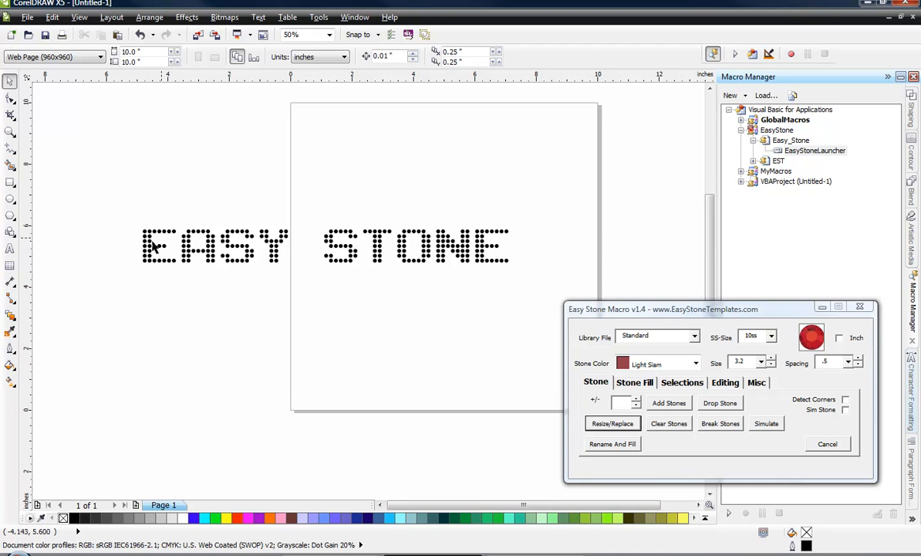
- Scale the stone lettering down to about 10.4 inches wide, reapply 10ss stones at size 3.2 with Resize/Replace, and inspect the spacing
{"action": "scroll", "coordinate": [147, 247], "scroll_direction": "up", "scroll_amount": 3}
{"action": "scroll", "coordinate": [133, 205], "scroll_direction": "down", "scroll_amount": 3}
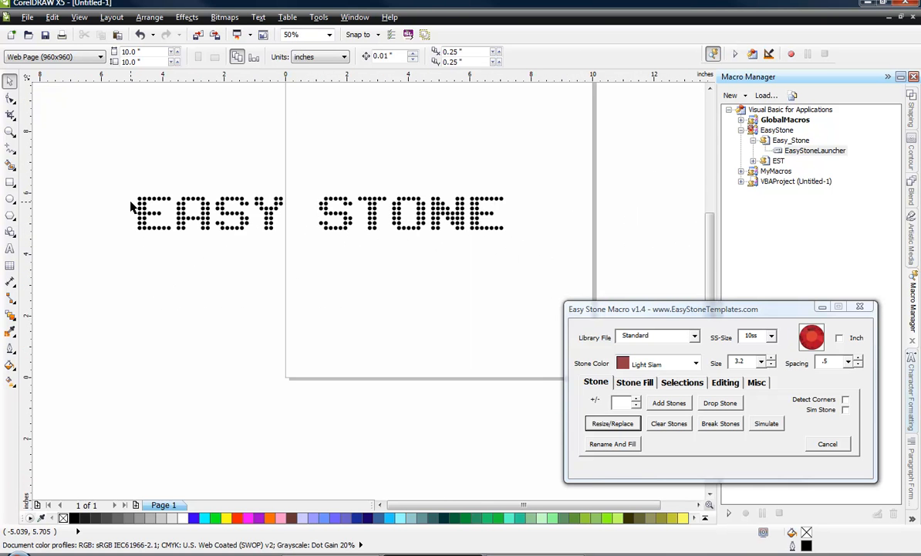
{"action": "left_click_drag", "start_coordinate": [117, 158], "coordinate": [466, 269]}
{"action": "left_click", "coordinate": [624, 427]}
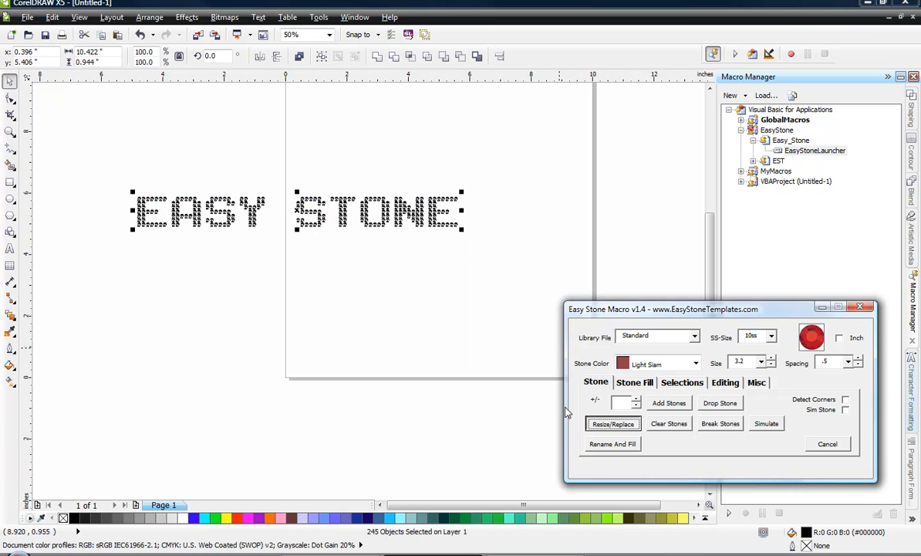
{"action": "left_click", "coordinate": [323, 308]}
{"action": "scroll", "coordinate": [130, 206], "scroll_direction": "up", "scroll_amount": 4}
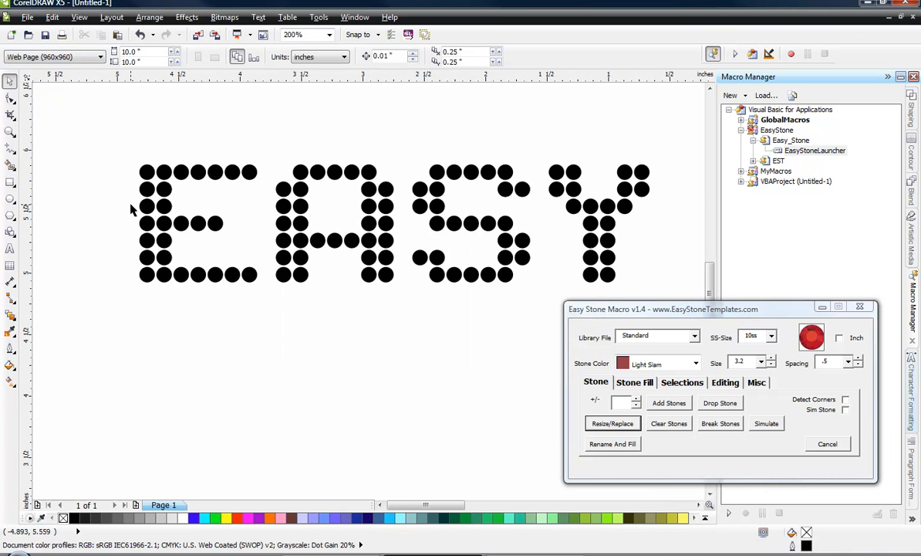
- Enlarge the whole stone lettering to about 11.3 inches wide and restore its stones to 10ss at size 3.2 with Resize/Replace
{"action": "scroll", "coordinate": [129, 207], "scroll_direction": "down", "scroll_amount": 4}
{"action": "left_click_drag", "start_coordinate": [124, 176], "coordinate": [588, 357]}
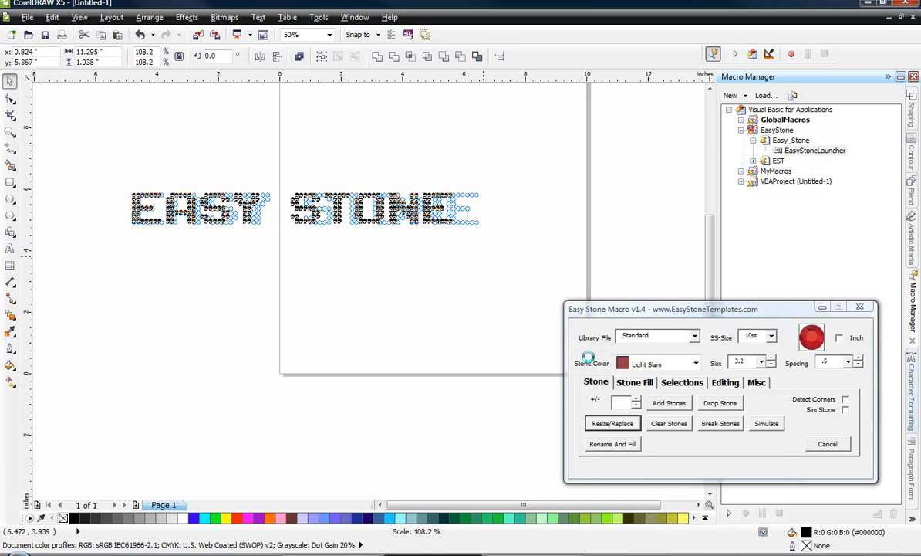
{"action": "left_click", "coordinate": [611, 424]}
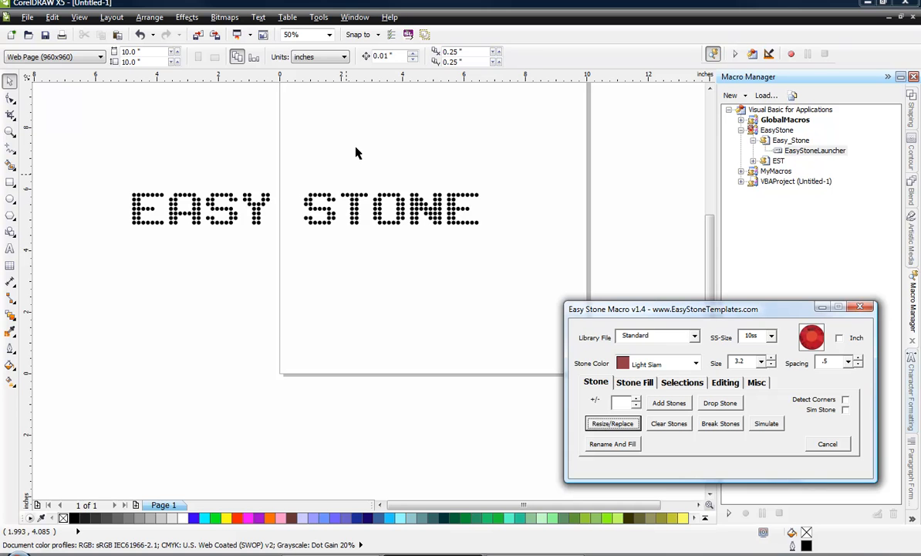
- Switch the document units to millimeters and check the width and height of a single stone in the lettering
{"action": "left_click", "coordinate": [361, 196]}
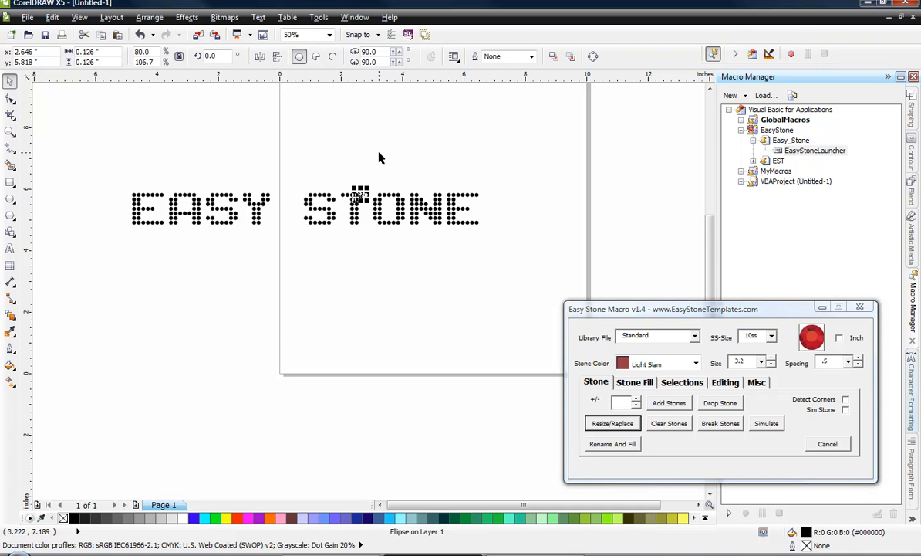
{"action": "left_click", "coordinate": [377, 158]}
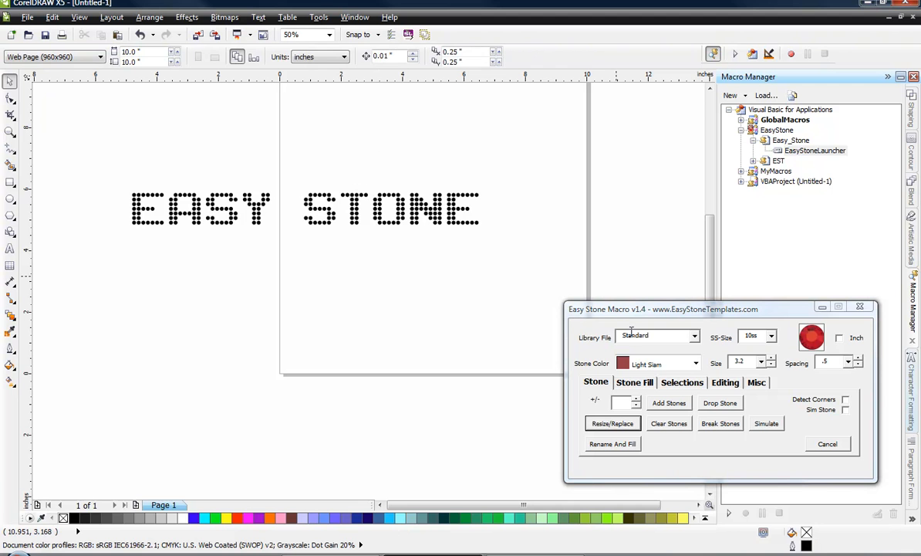
{"action": "left_click_drag", "start_coordinate": [91, 134], "coordinate": [542, 278]}
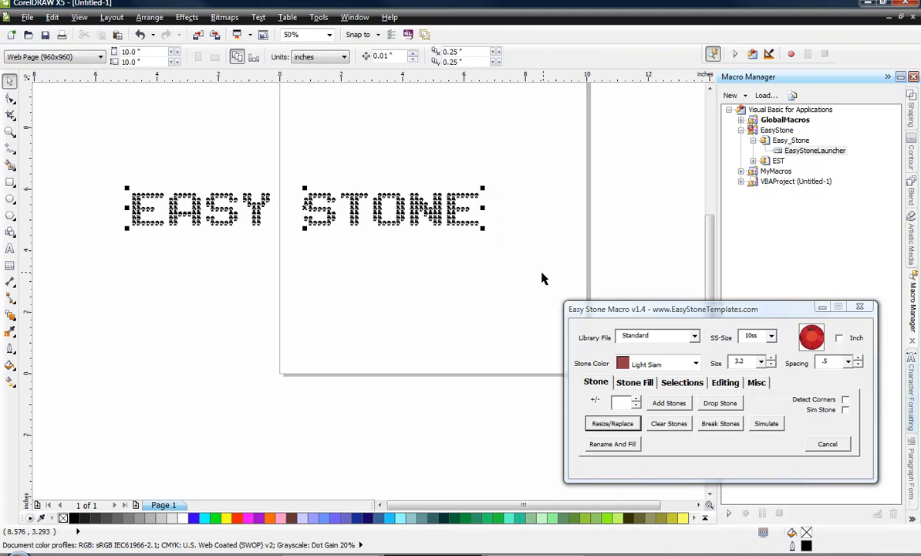
{"action": "left_click", "coordinate": [309, 103]}
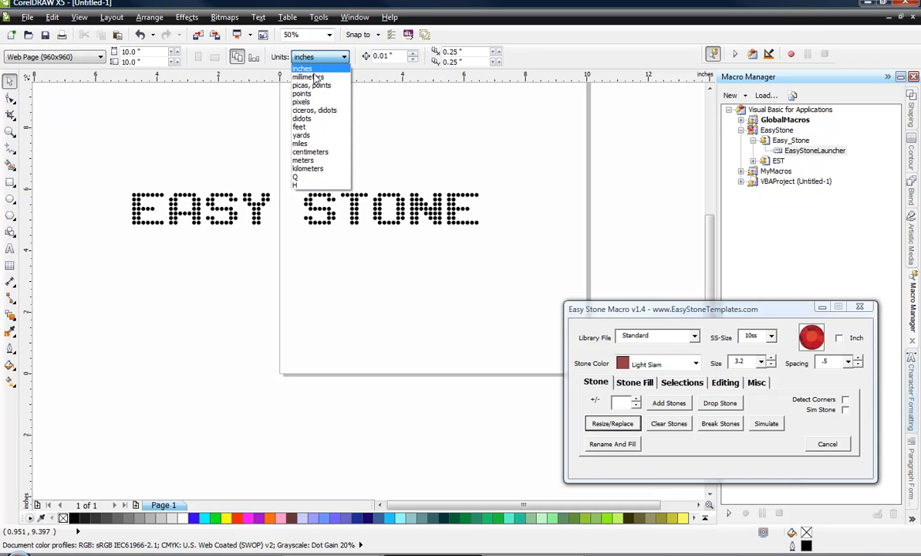
{"action": "left_click", "coordinate": [307, 77]}
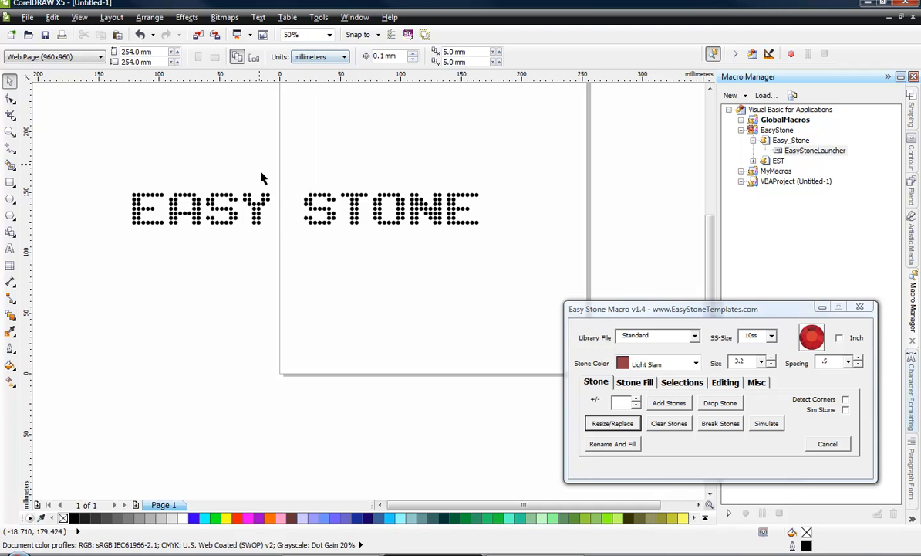
{"action": "left_click", "coordinate": [268, 195]}
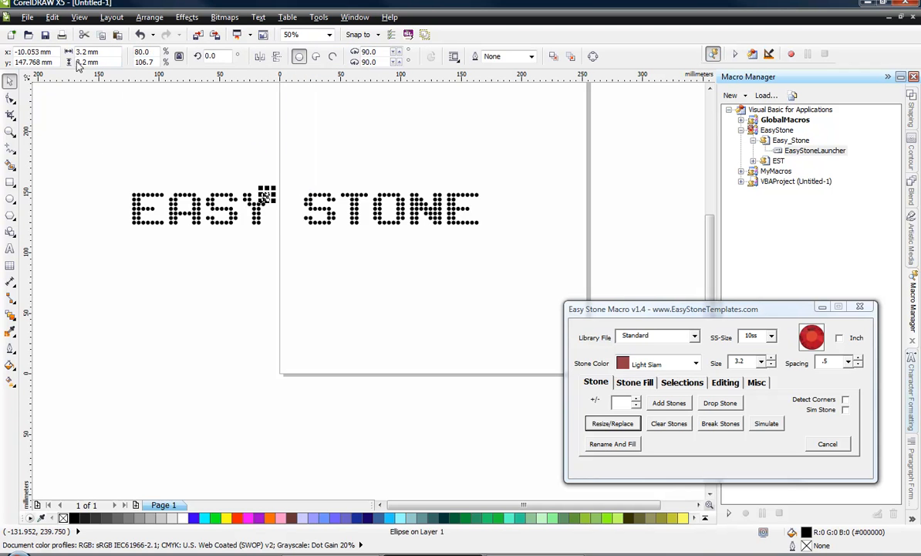
{"action": "left_click", "coordinate": [97, 150]}
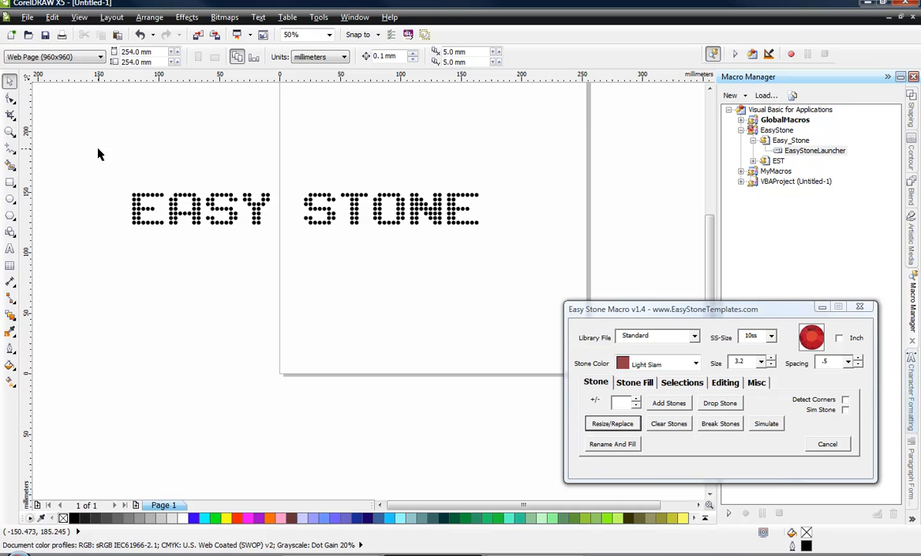
- Scale all the EASY STONE stones together to 68.75% and check the size of one stone in the E
{"action": "left_click_drag", "start_coordinate": [91, 139], "coordinate": [519, 282]}
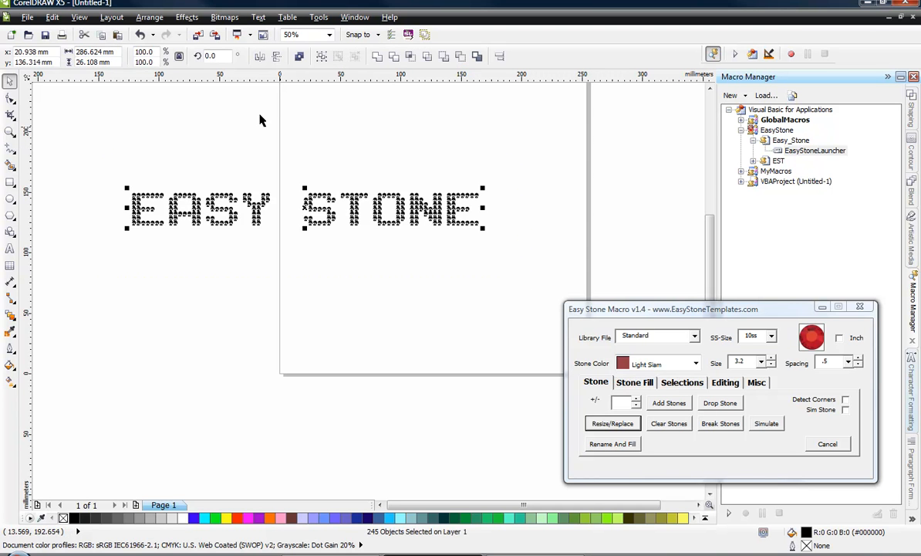
{"action": "double_click", "coordinate": [144, 52]}
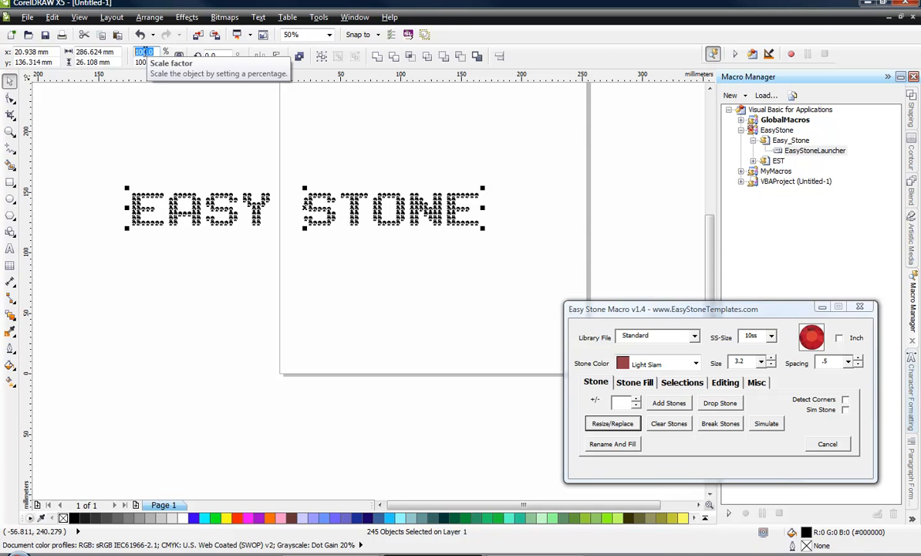
{"action": "type", "text": "68.75"}
{"action": "key", "text": "Return"}
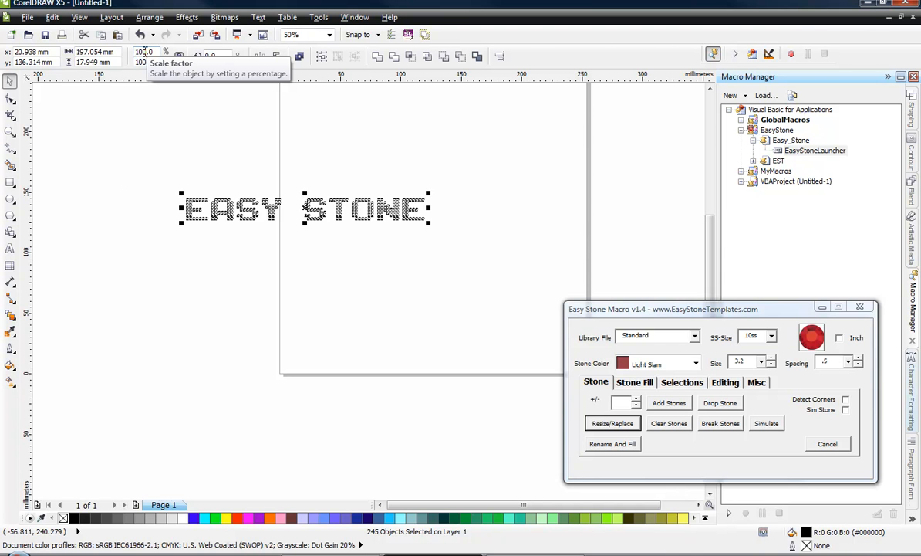
{"action": "left_click", "coordinate": [133, 133]}
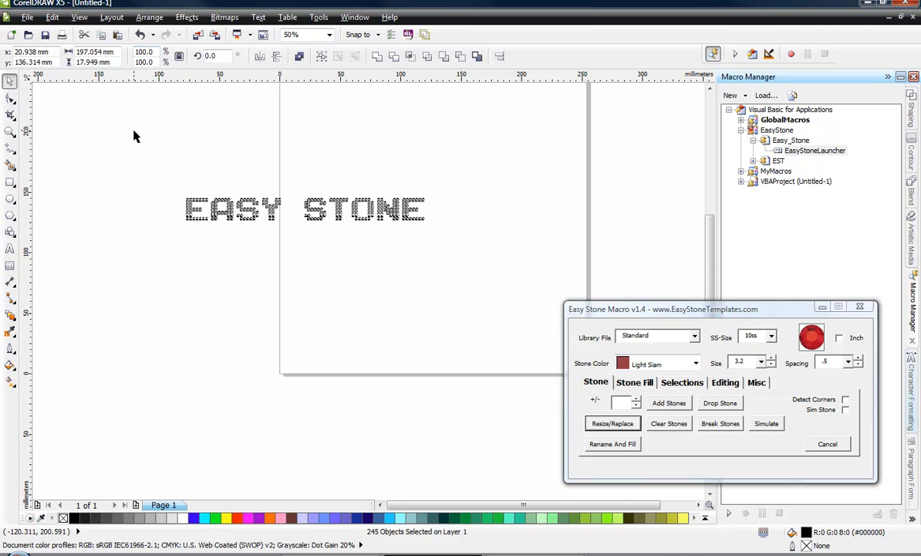
{"action": "scroll", "coordinate": [185, 204], "scroll_direction": "up", "scroll_amount": 4}
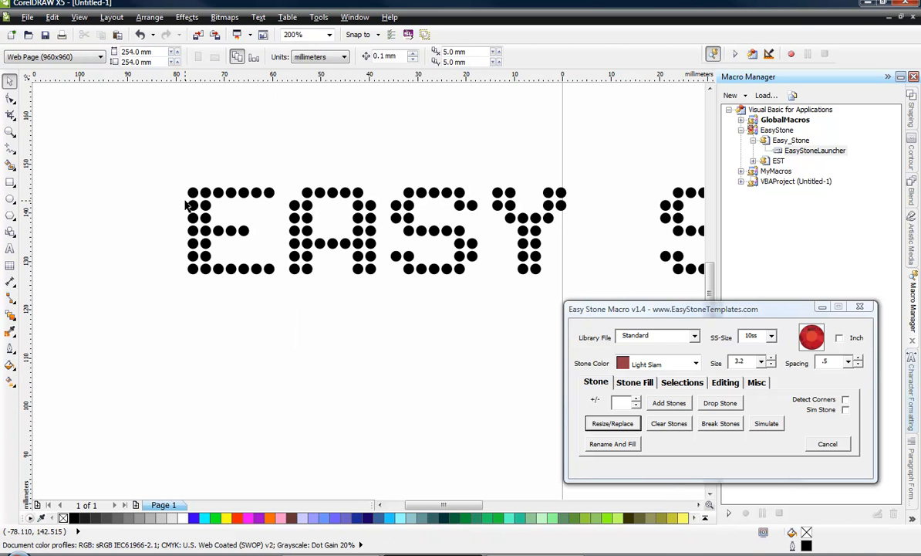
{"action": "left_click", "coordinate": [188, 192]}
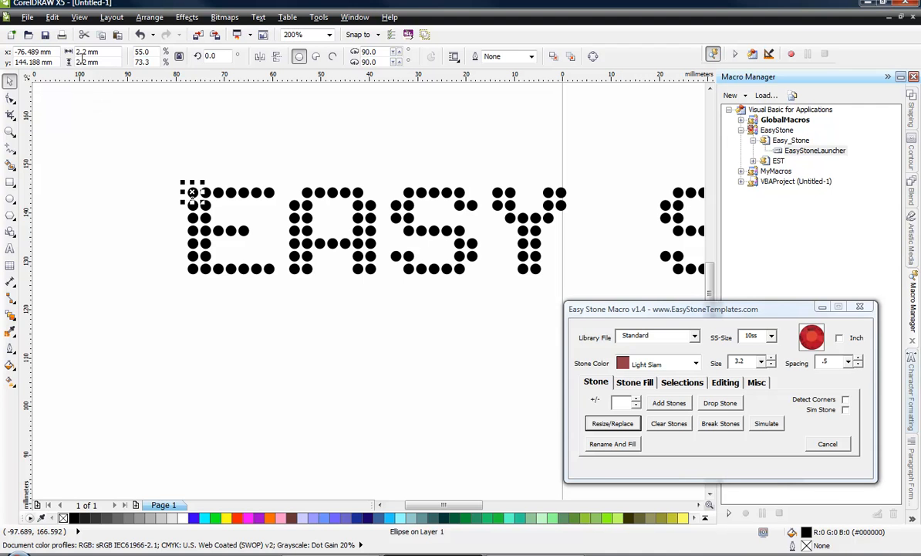
{"action": "left_click", "coordinate": [96, 182]}
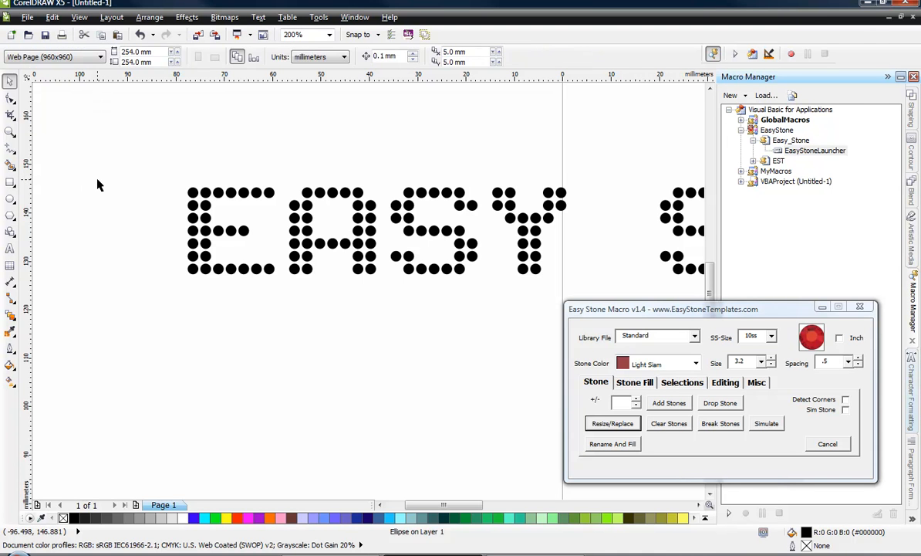
- Set the macro's stone size to 2.2 and apply it to all stones of the lettering with Resize/Replace
{"action": "scroll", "coordinate": [119, 180], "scroll_direction": "down", "scroll_amount": 2}
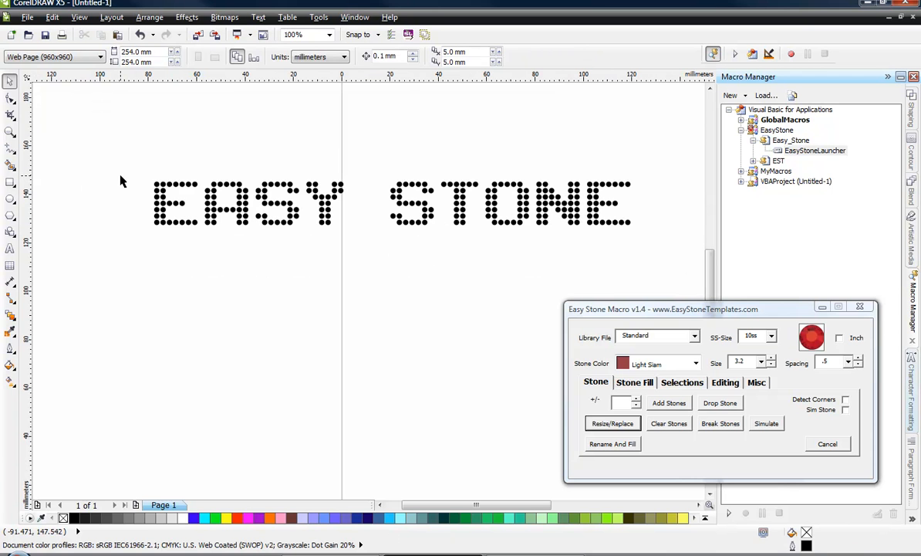
{"action": "left_click_drag", "start_coordinate": [122, 147], "coordinate": [665, 259]}
{"action": "left_click_drag", "start_coordinate": [746, 362], "coordinate": [719, 364]}
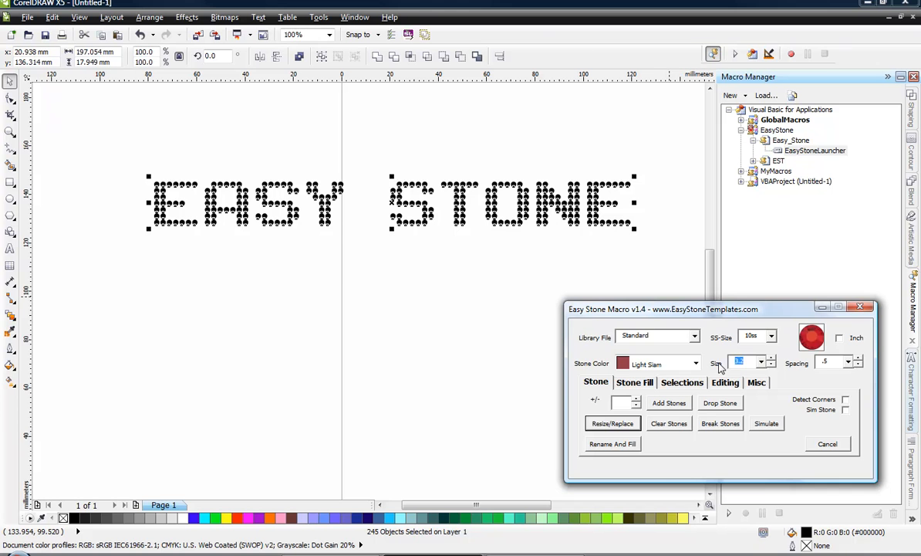
{"action": "type", "text": "2.2"}
{"action": "left_click", "coordinate": [612, 423]}
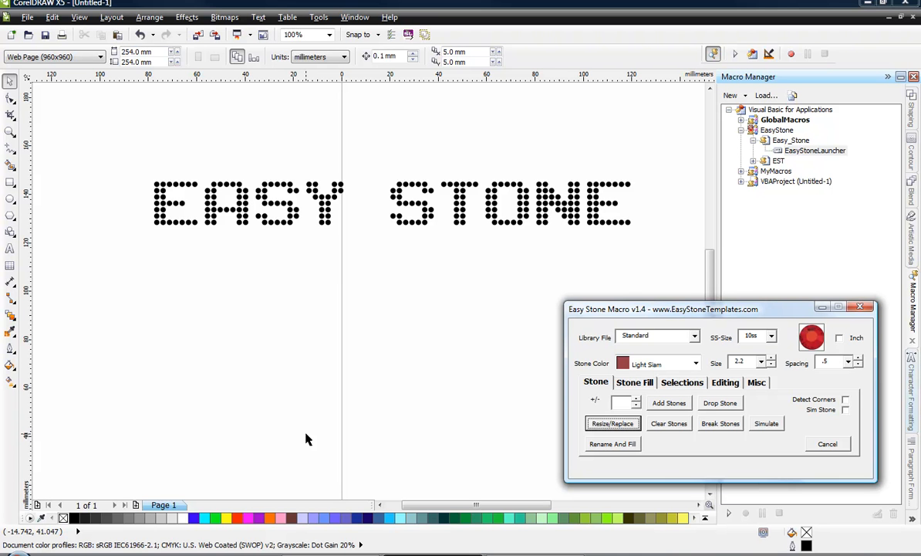
- Switch the document units to inches and check the overall width and height of the reduced lettering
{"action": "left_click_drag", "start_coordinate": [104, 139], "coordinate": [653, 273]}
{"action": "left_click", "coordinate": [119, 96]}
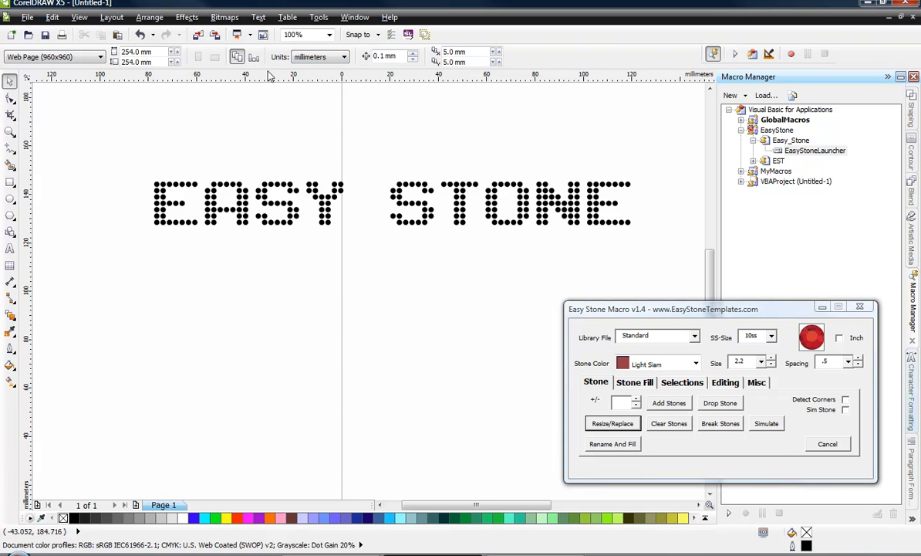
{"action": "left_click", "coordinate": [320, 58]}
{"action": "left_click", "coordinate": [326, 70]}
{"action": "left_click_drag", "start_coordinate": [135, 149], "coordinate": [675, 263]}
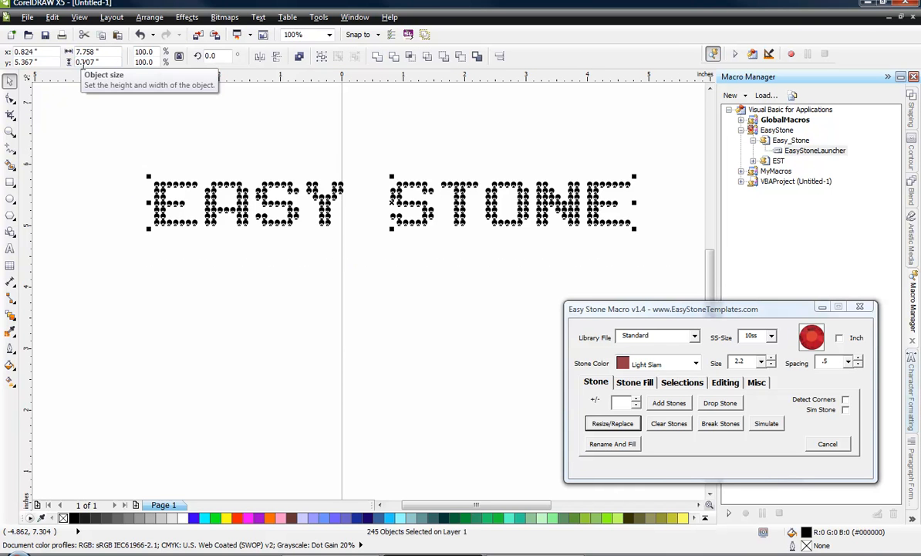
{"action": "left_click", "coordinate": [120, 155]}
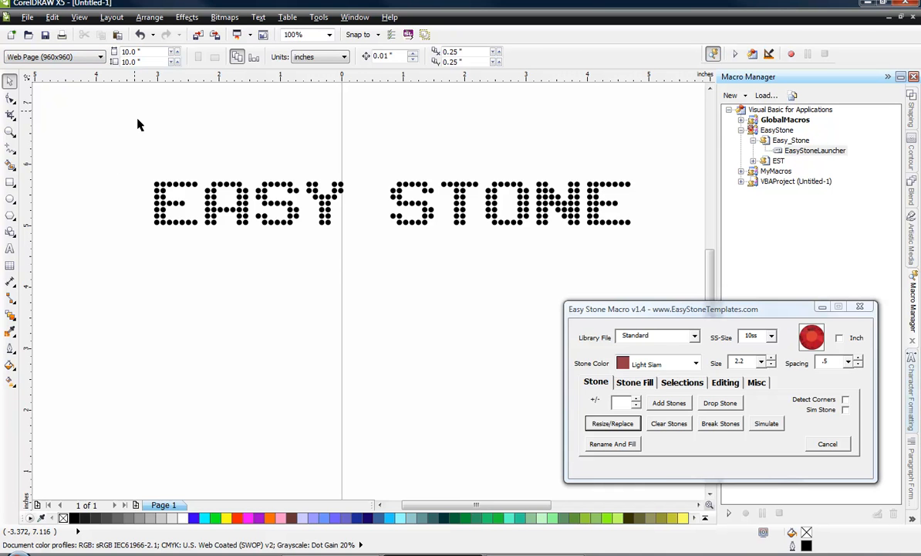
- Select the whole stone lettering and scale it up to 190.90%
{"action": "left_click_drag", "start_coordinate": [129, 146], "coordinate": [620, 263]}
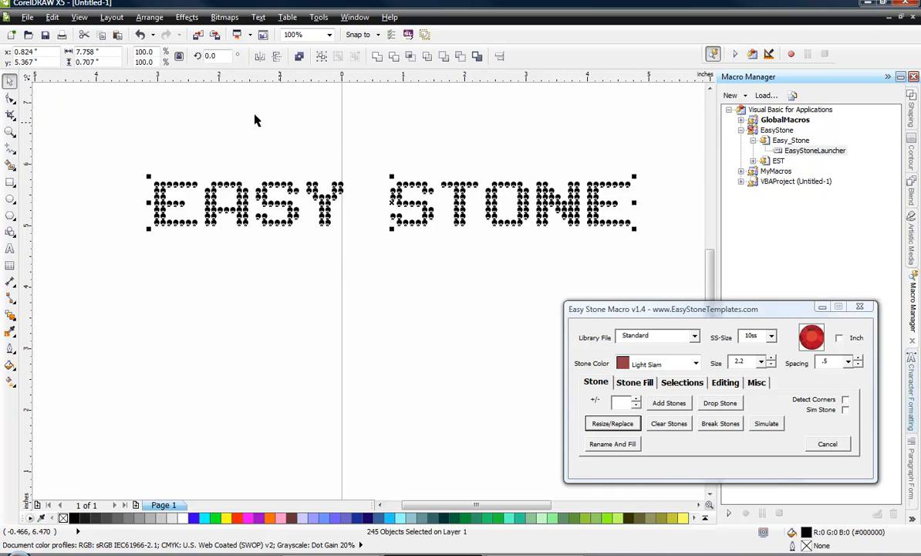
{"action": "double_click", "coordinate": [156, 52]}
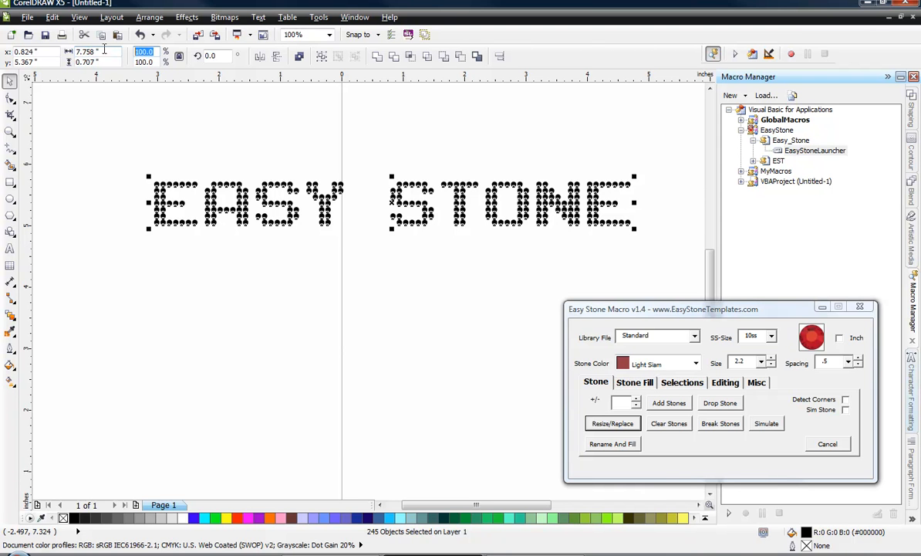
{"action": "type", "text": "190.90"}
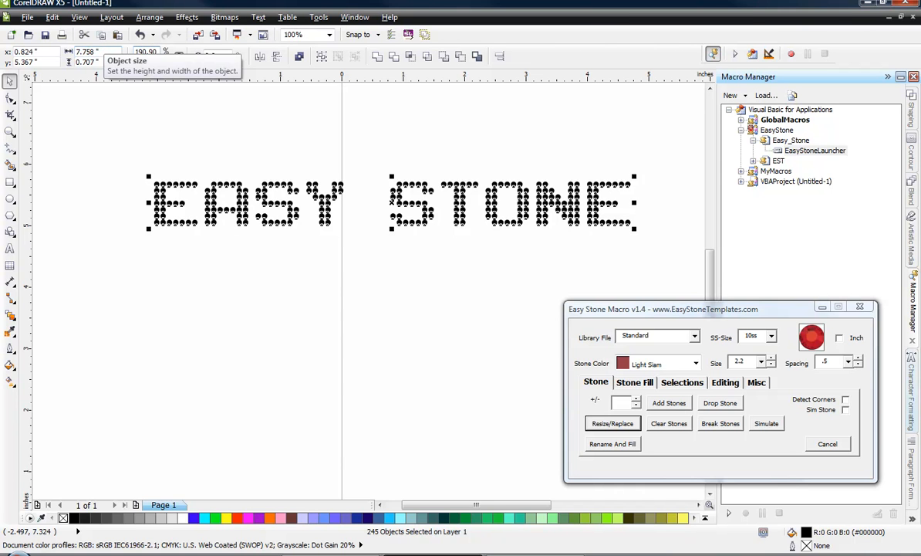
{"action": "key", "text": "Return"}
{"action": "left_click", "coordinate": [251, 240]}
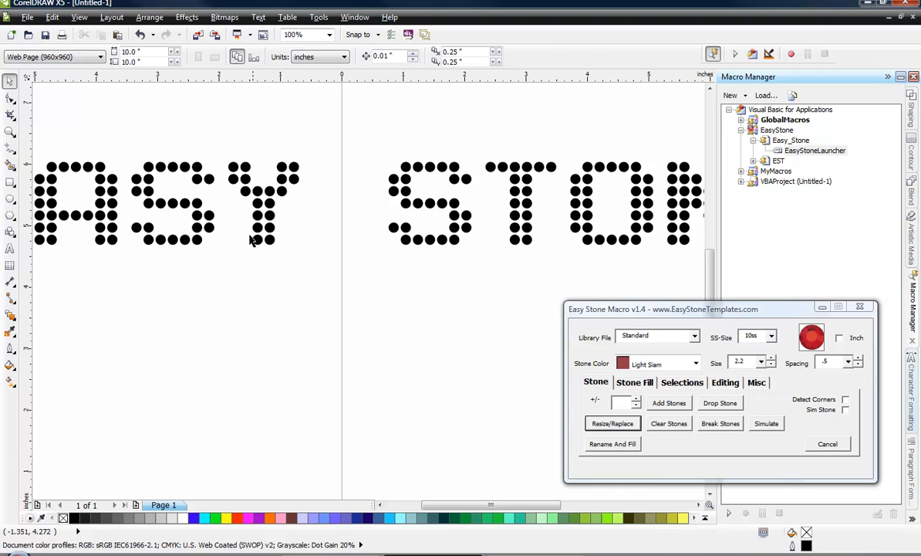
- Change the document units back to millimeters and check the size of a single stone in the Y
{"action": "left_click", "coordinate": [292, 166]}
{"action": "left_click", "coordinate": [274, 89]}
{"action": "left_click", "coordinate": [320, 56]}
{"action": "left_click", "coordinate": [297, 70]}
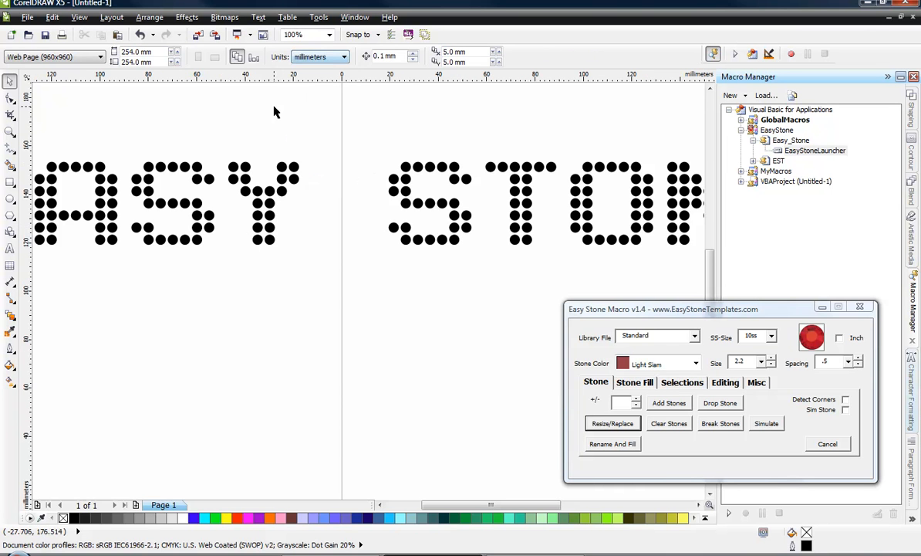
{"action": "left_click", "coordinate": [284, 166]}
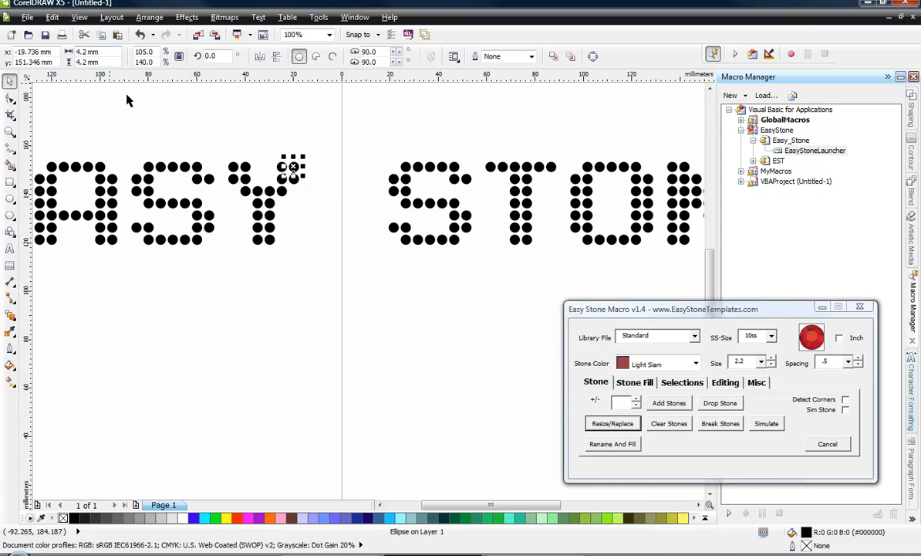
{"action": "left_click", "coordinate": [187, 136]}
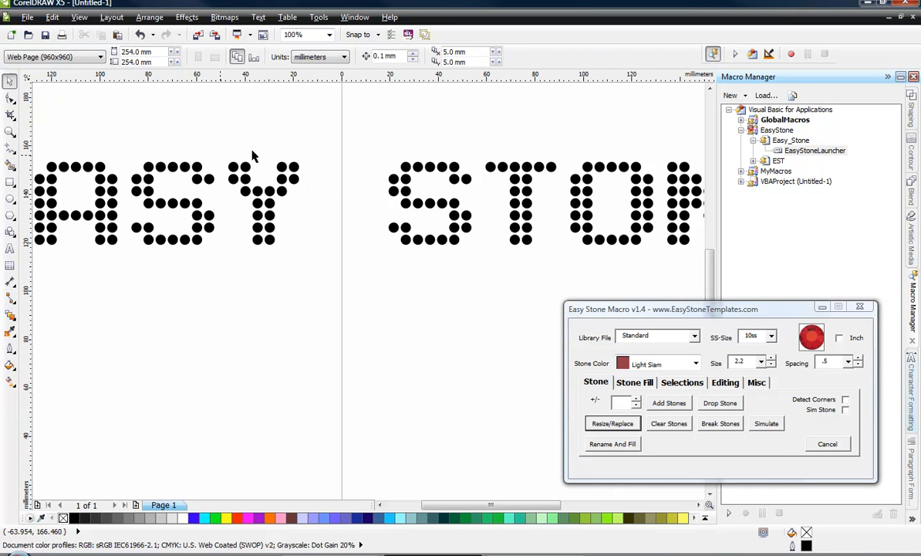
- Check the overall width and height of the enlarged EASY STONE lettering in millimeters
{"action": "scroll", "coordinate": [315, 185], "scroll_direction": "down", "scroll_amount": 1}
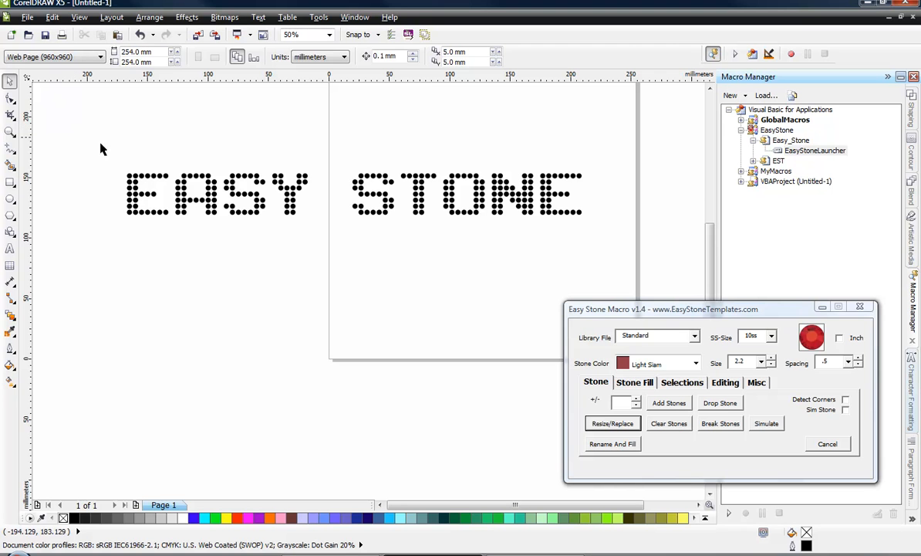
{"action": "left_click_drag", "start_coordinate": [91, 131], "coordinate": [604, 256]}
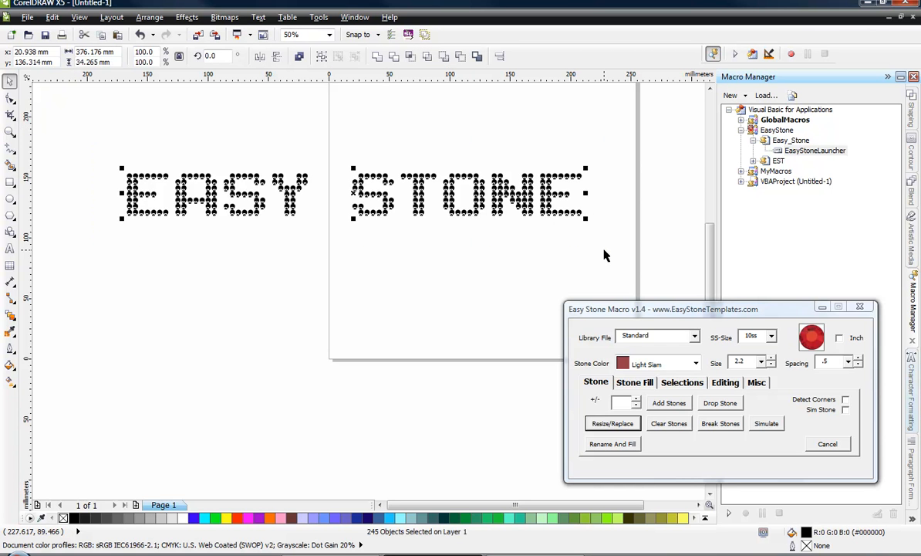
{"action": "left_click", "coordinate": [216, 266]}
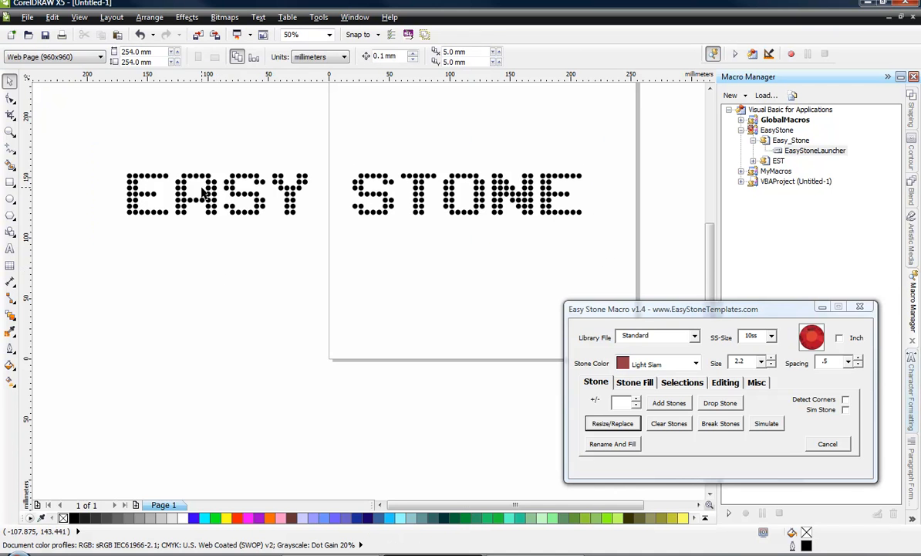
- Inspect the stones and the gaps between them up close in the A, S and Y
{"action": "scroll", "coordinate": [202, 193], "scroll_direction": "up", "scroll_amount": 1}
{"action": "scroll", "coordinate": [212, 212], "scroll_direction": "up", "scroll_amount": 1}
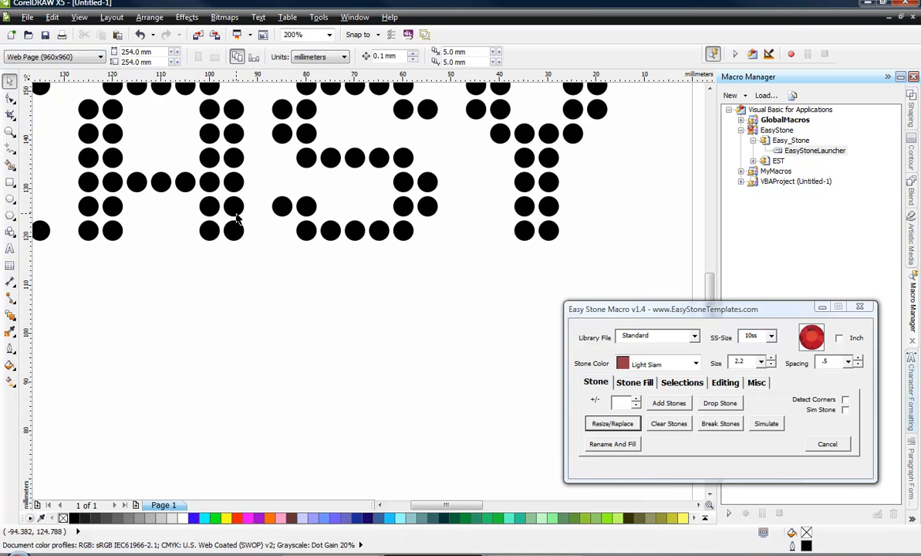
{"action": "scroll", "coordinate": [248, 274], "scroll_direction": "down", "scroll_amount": 2}
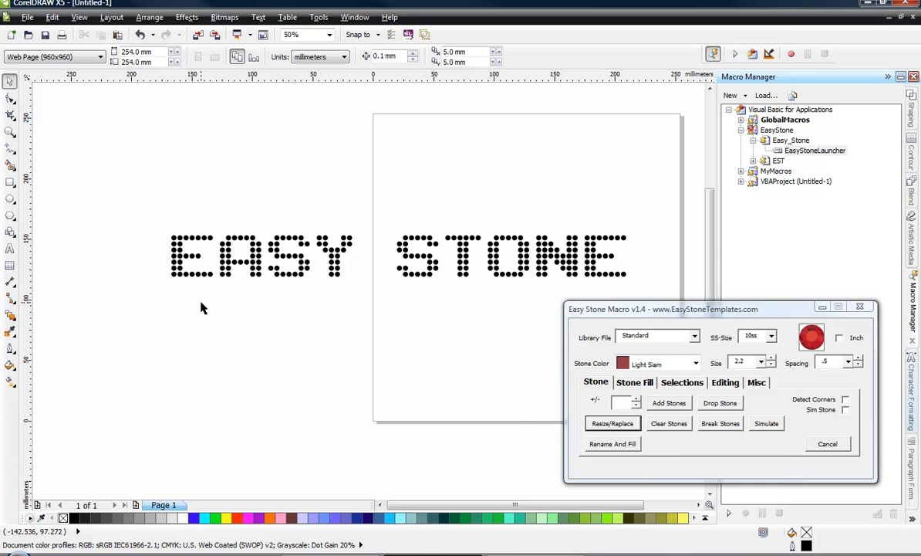
- Switch to Firefox and look through the font sizing values in the Rhinestone Conversion Chart
{"action": "key", "text": "alt+Tab"}
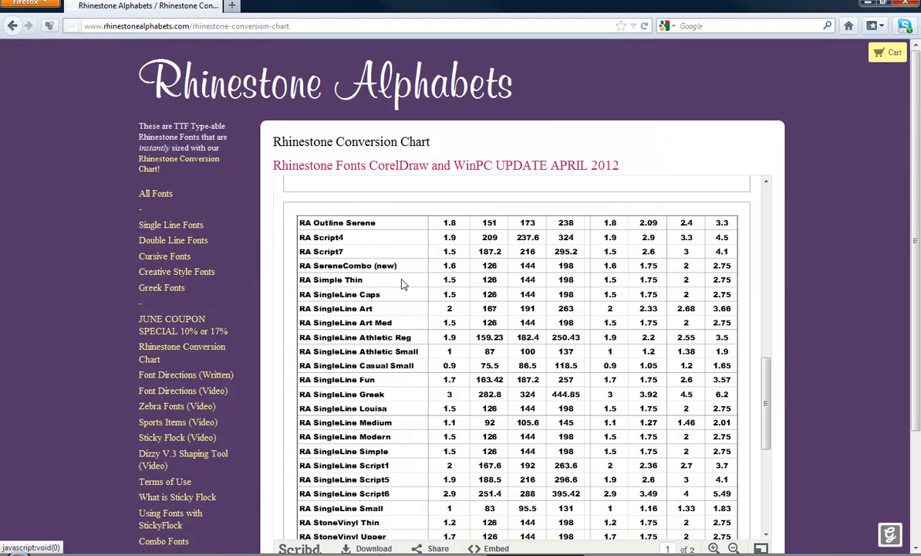
{"action": "scroll", "coordinate": [386, 333], "scroll_direction": "down", "scroll_amount": 5}
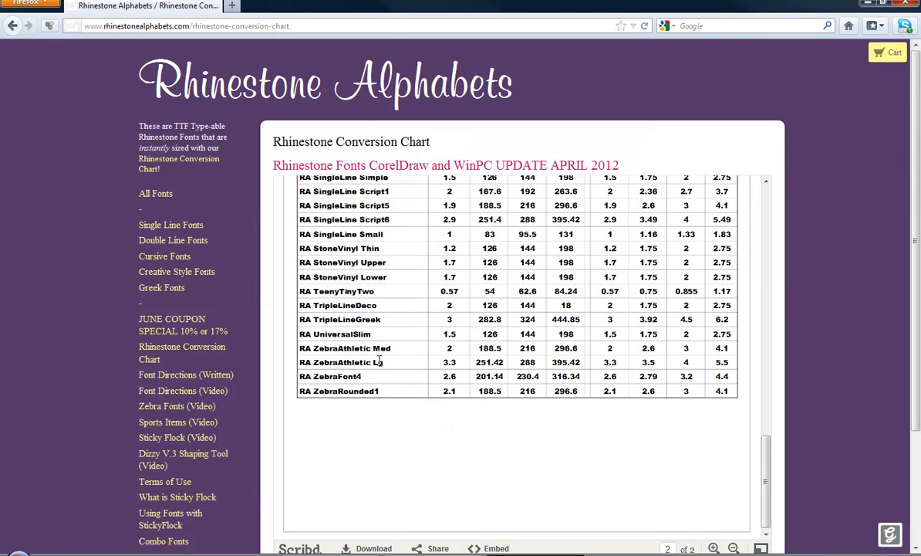
{"action": "scroll", "coordinate": [436, 407], "scroll_direction": "up", "scroll_amount": 6}
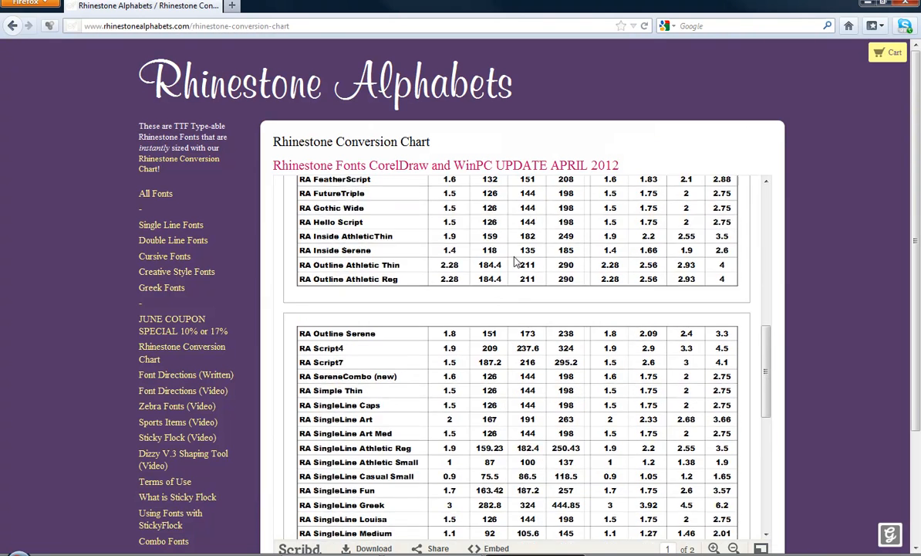
{"action": "scroll", "coordinate": [557, 270], "scroll_direction": "up", "scroll_amount": 5}
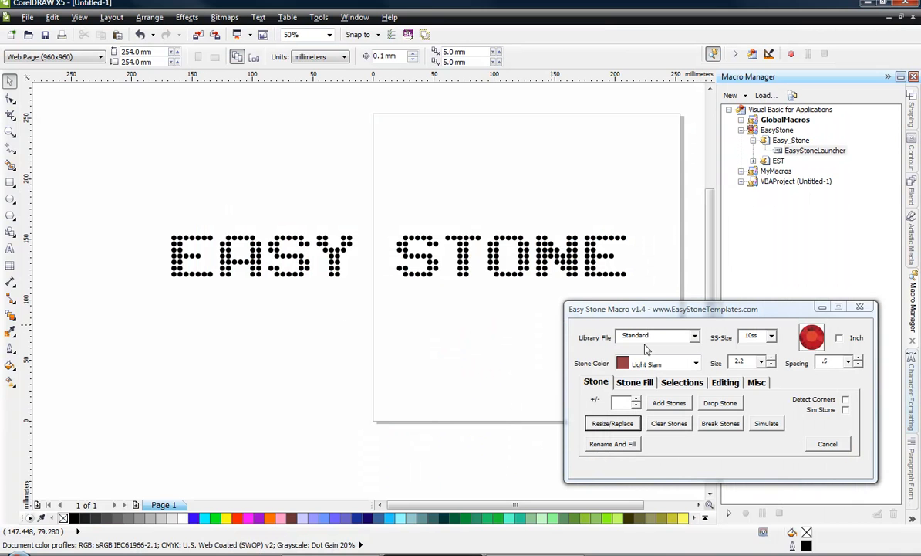
- Back in CorelDRAW, check the size of a single stone in the S and the overall size of the EASY STONE lettering
{"action": "double_click", "coordinate": [739, 361]}
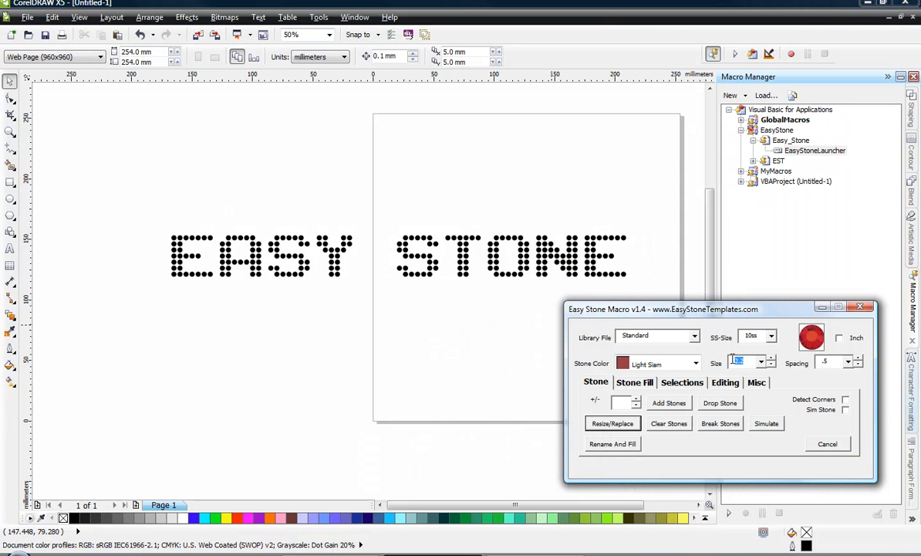
{"action": "left_click", "coordinate": [435, 245]}
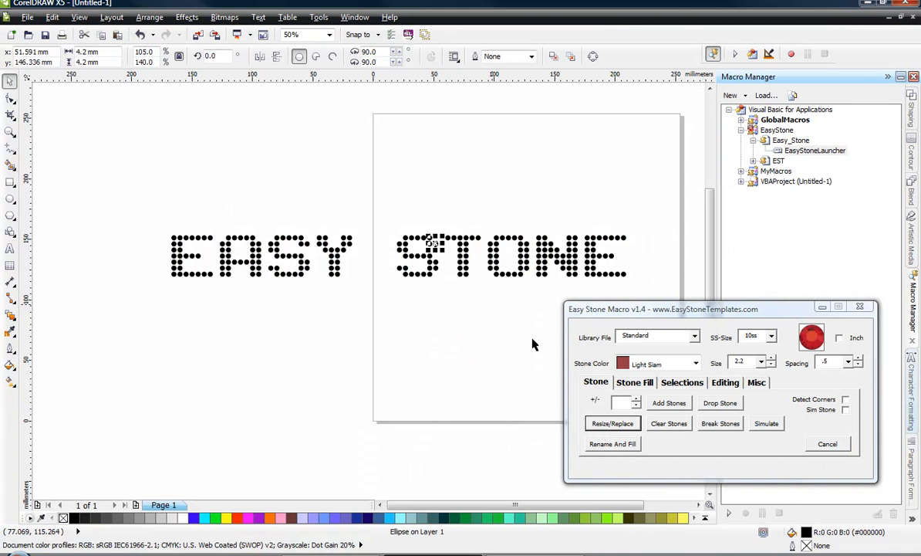
{"action": "left_click", "coordinate": [391, 373]}
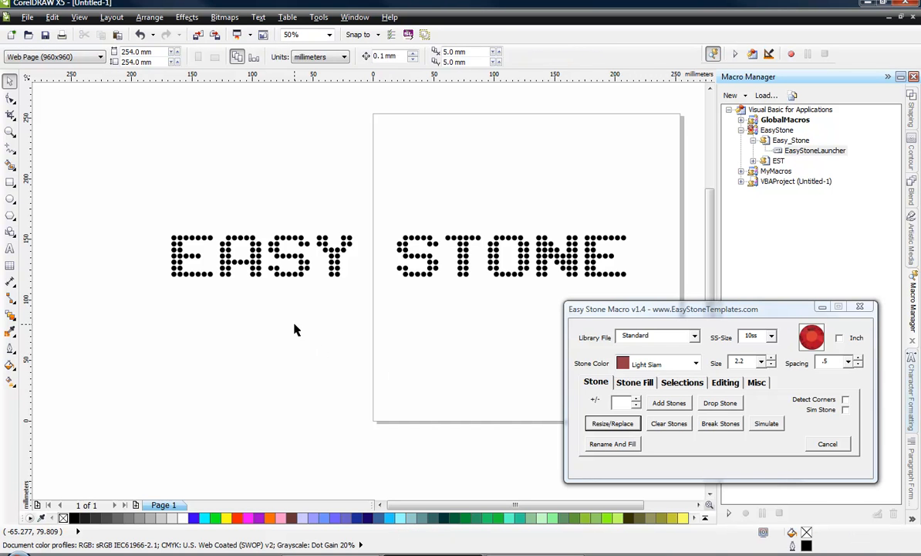
{"action": "left_click_drag", "start_coordinate": [150, 197], "coordinate": [644, 302]}
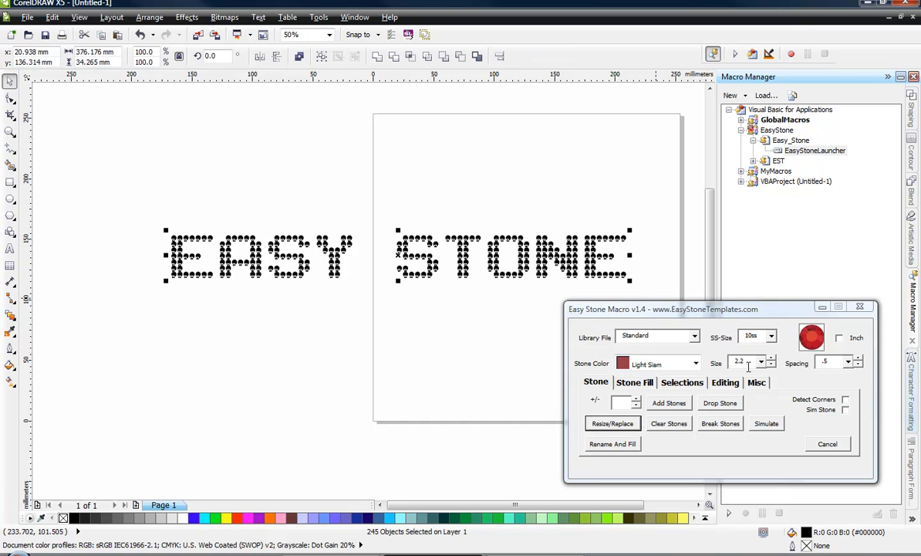
{"action": "left_click", "coordinate": [519, 375]}
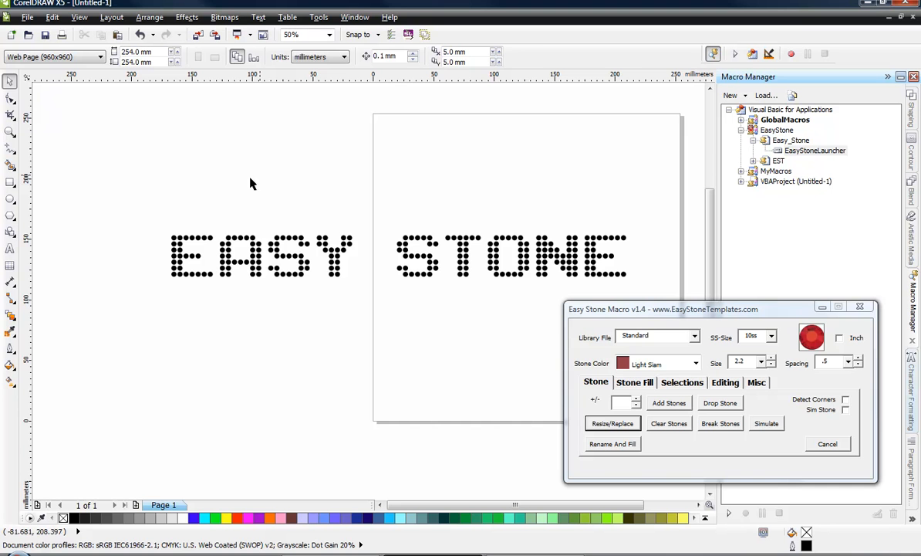
- Browse the installed text fonts for the EST-RFP1 rhinestone series and review the size in each font's name
{"action": "left_click", "coordinate": [10, 247]}
{"action": "left_click", "coordinate": [347, 57]}
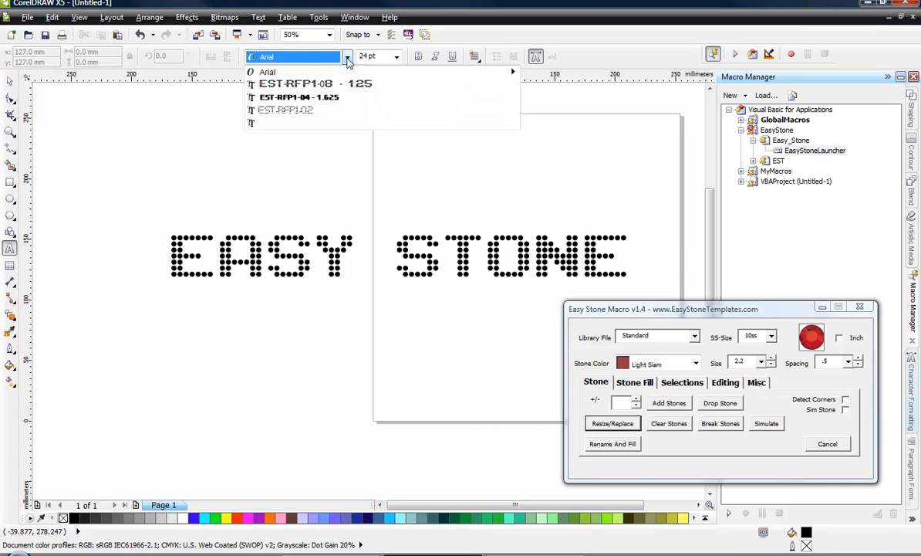
{"action": "key", "text": "Down"}
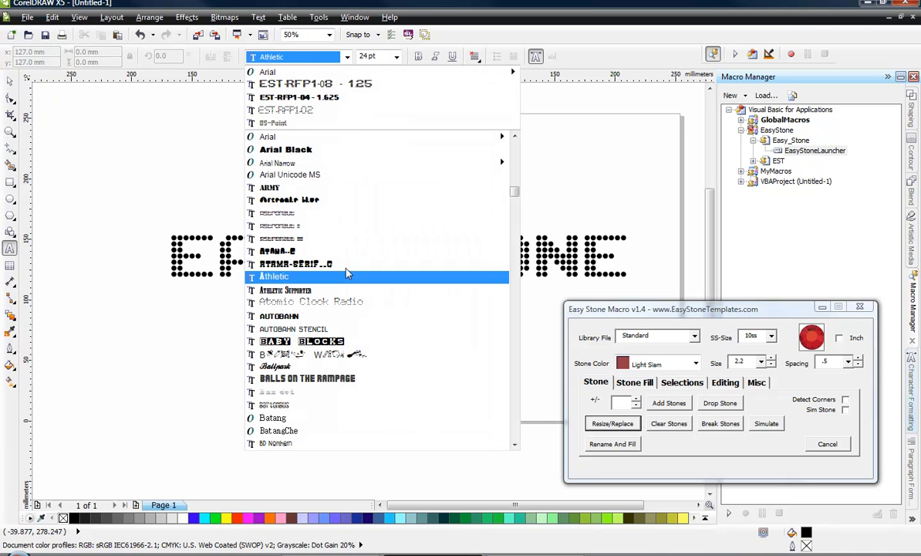
{"action": "left_click_drag", "start_coordinate": [516, 191], "coordinate": [515, 271]}
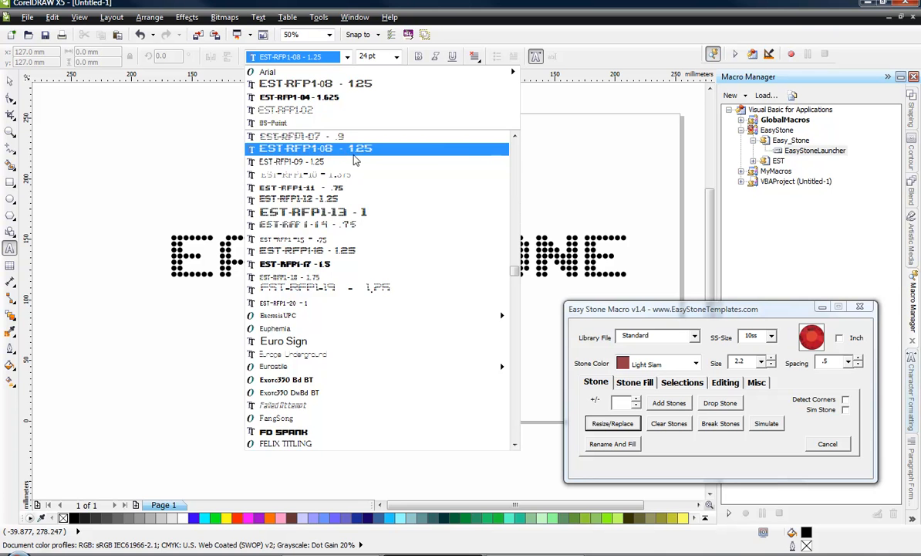
{"action": "scroll", "coordinate": [359, 162], "scroll_direction": "up", "scroll_amount": 1}
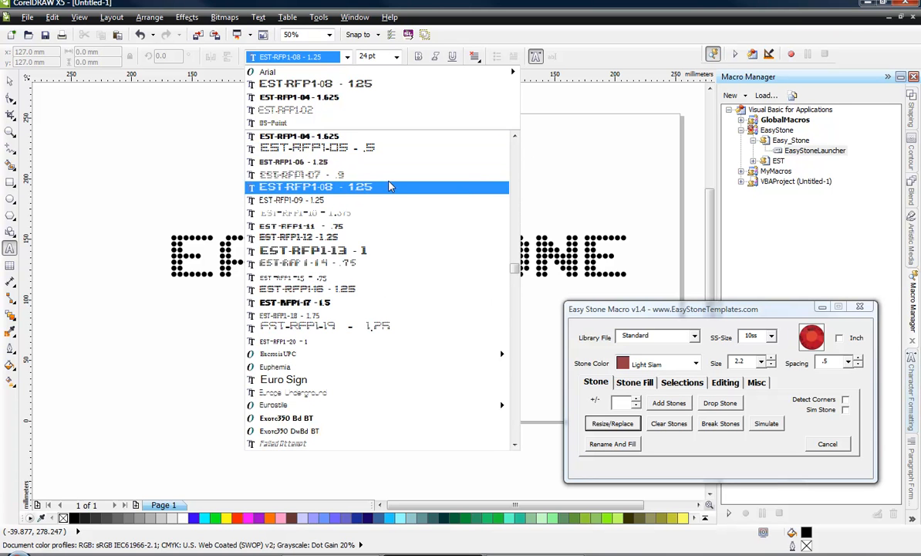
{"action": "scroll", "coordinate": [390, 187], "scroll_direction": "up", "scroll_amount": 2}
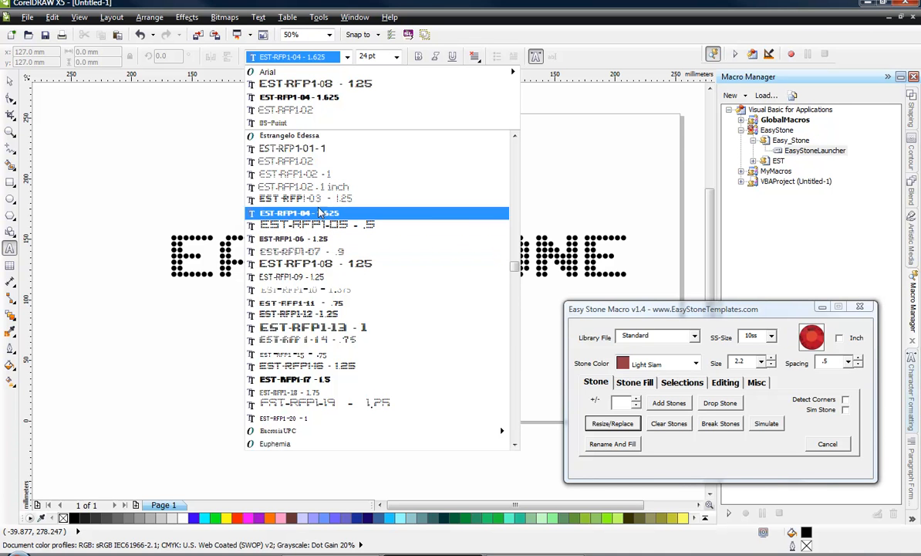
{"action": "left_click", "coordinate": [8, 81]}
{"action": "left_click", "coordinate": [9, 81]}
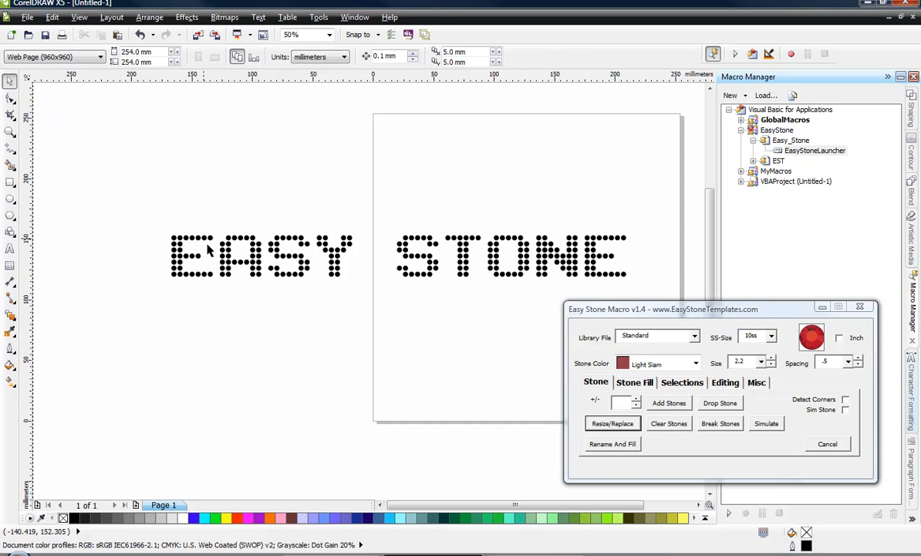
{"action": "left_click", "coordinate": [232, 249]}
{"action": "left_click", "coordinate": [211, 163]}
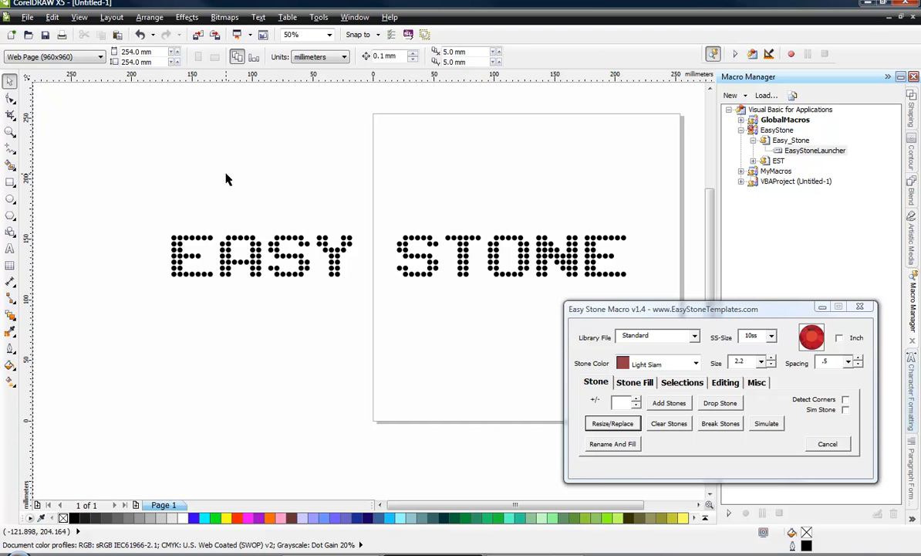